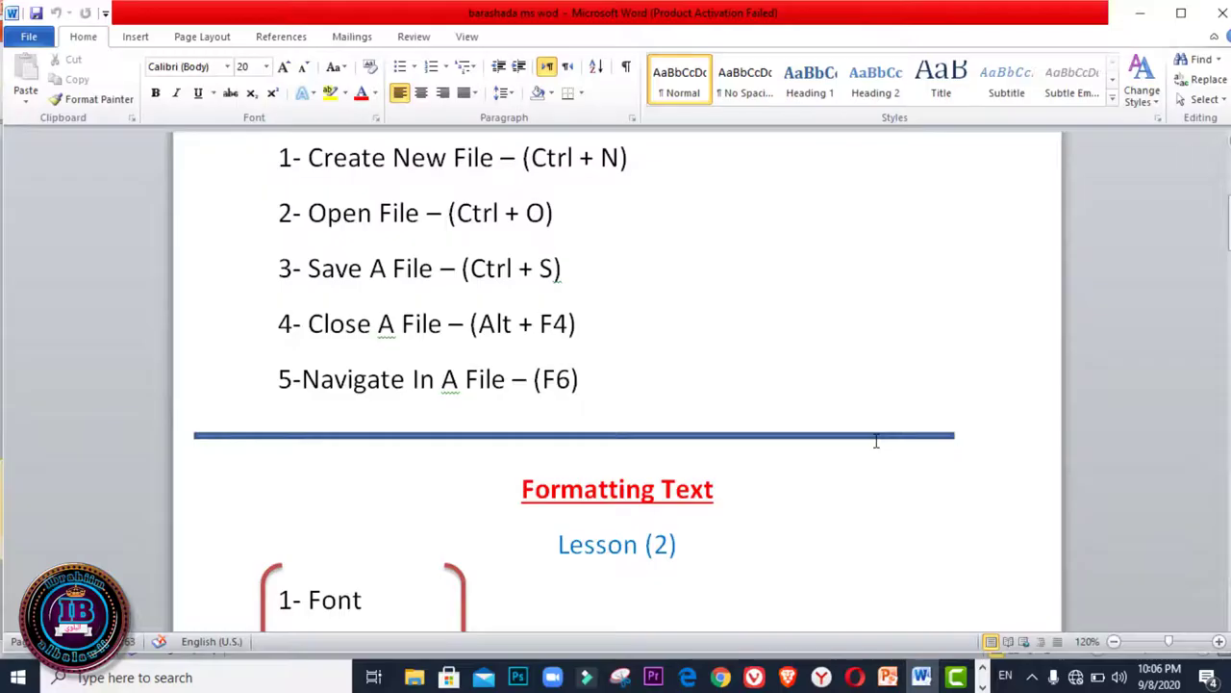
Step: Scroll past Lesson (2), the Sample Text lines and the Cut–Replace list to the blank page
{"action": "scroll", "coordinate": [874, 440], "scroll_direction": "up", "scroll_amount": 3}
{"action": "scroll", "coordinate": [874, 440], "scroll_direction": "down", "scroll_amount": 3}
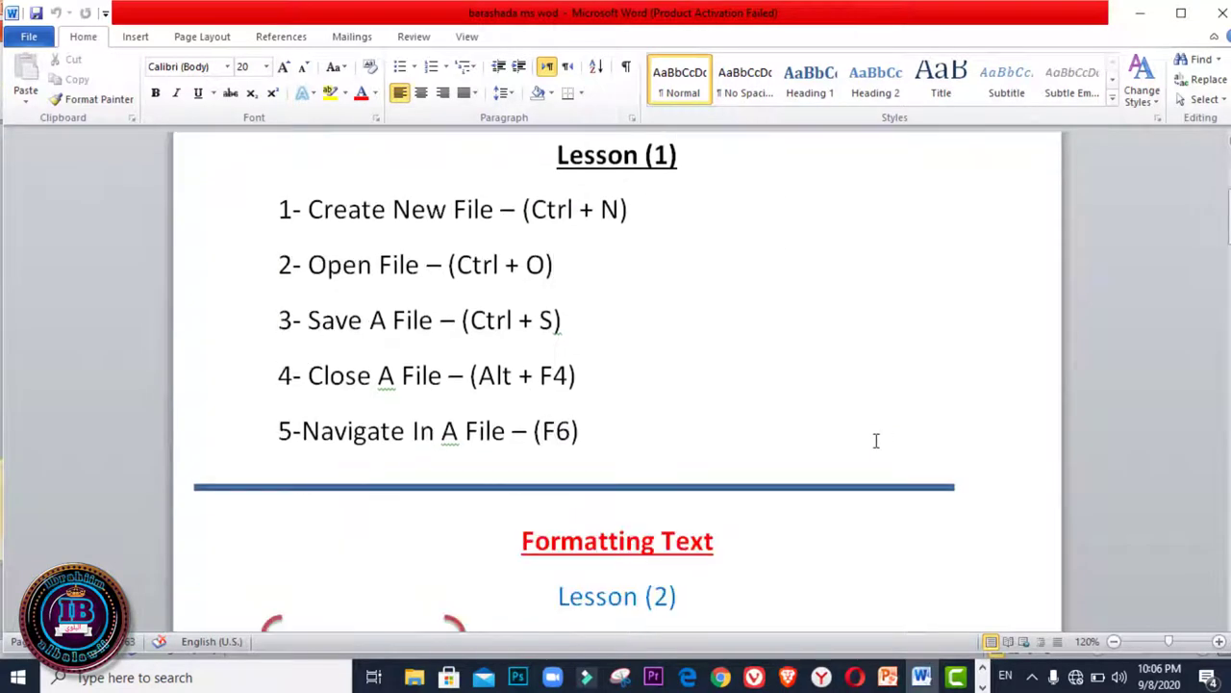
{"action": "scroll", "coordinate": [875, 440], "scroll_direction": "down", "scroll_amount": 4}
{"action": "scroll", "coordinate": [876, 440], "scroll_direction": "down", "scroll_amount": 3}
{"action": "scroll", "coordinate": [877, 441], "scroll_direction": "down", "scroll_amount": 1}
{"action": "scroll", "coordinate": [876, 441], "scroll_direction": "down", "scroll_amount": 3}
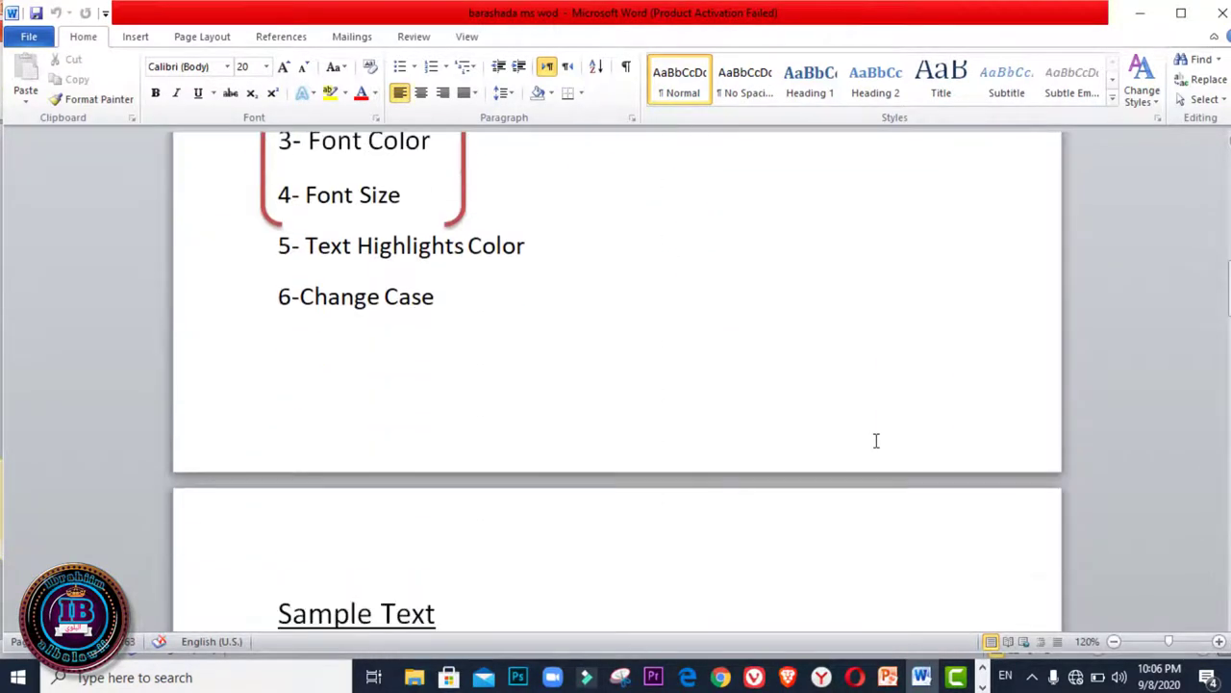
{"action": "scroll", "coordinate": [876, 440], "scroll_direction": "down", "scroll_amount": 4}
{"action": "scroll", "coordinate": [875, 441], "scroll_direction": "down", "scroll_amount": 3}
{"action": "scroll", "coordinate": [875, 441], "scroll_direction": "down", "scroll_amount": 2}
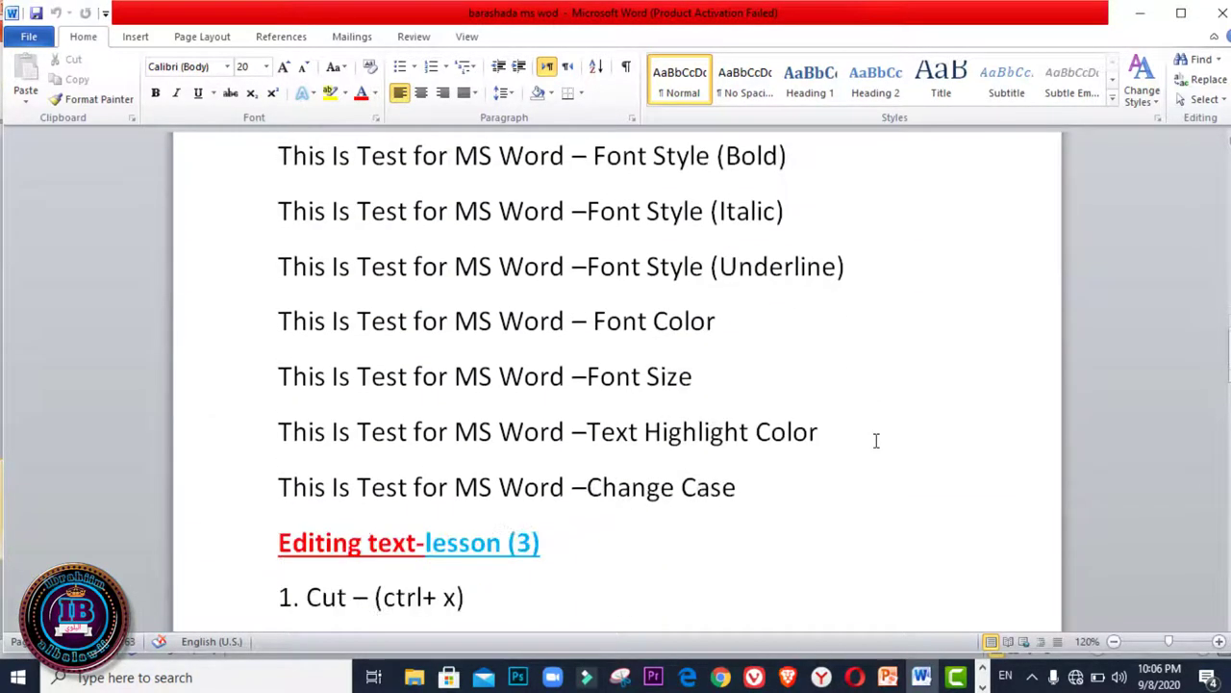
{"action": "scroll", "coordinate": [875, 441], "scroll_direction": "down", "scroll_amount": 3}
{"action": "scroll", "coordinate": [875, 440], "scroll_direction": "down", "scroll_amount": 3}
{"action": "scroll", "coordinate": [876, 441], "scroll_direction": "down", "scroll_amount": 1}
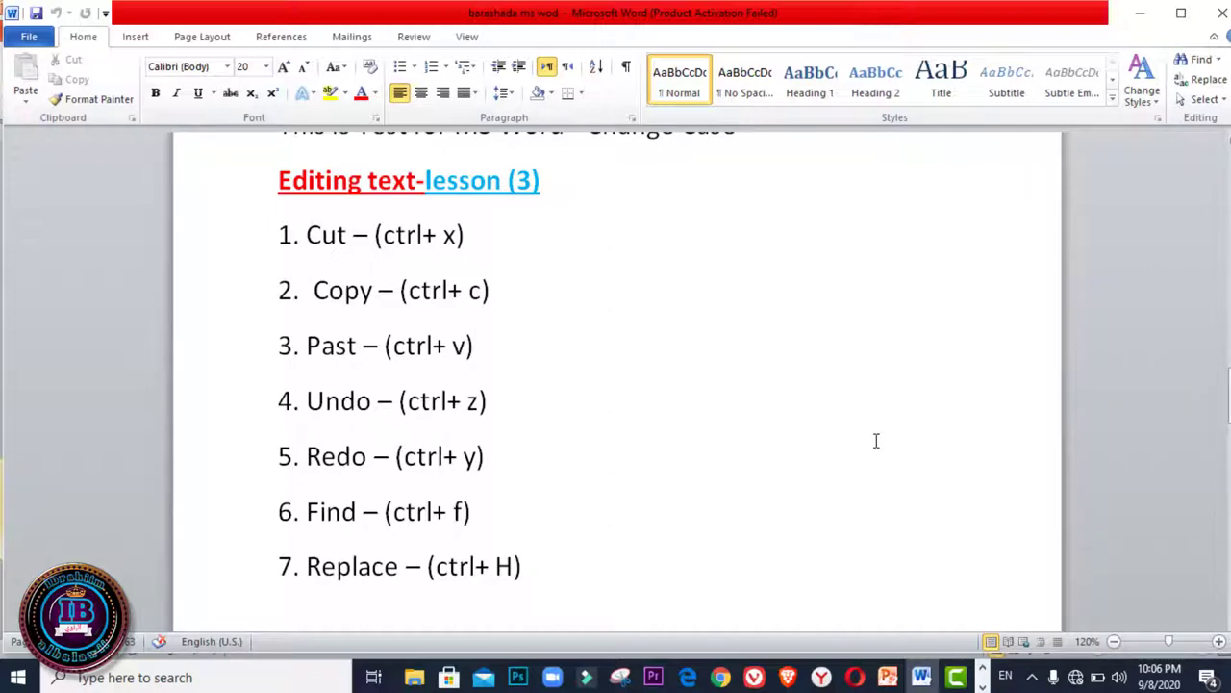
{"action": "scroll", "coordinate": [875, 441], "scroll_direction": "down", "scroll_amount": 1}
{"action": "scroll", "coordinate": [875, 440], "scroll_direction": "down", "scroll_amount": 2}
{"action": "scroll", "coordinate": [876, 441], "scroll_direction": "down", "scroll_amount": 2}
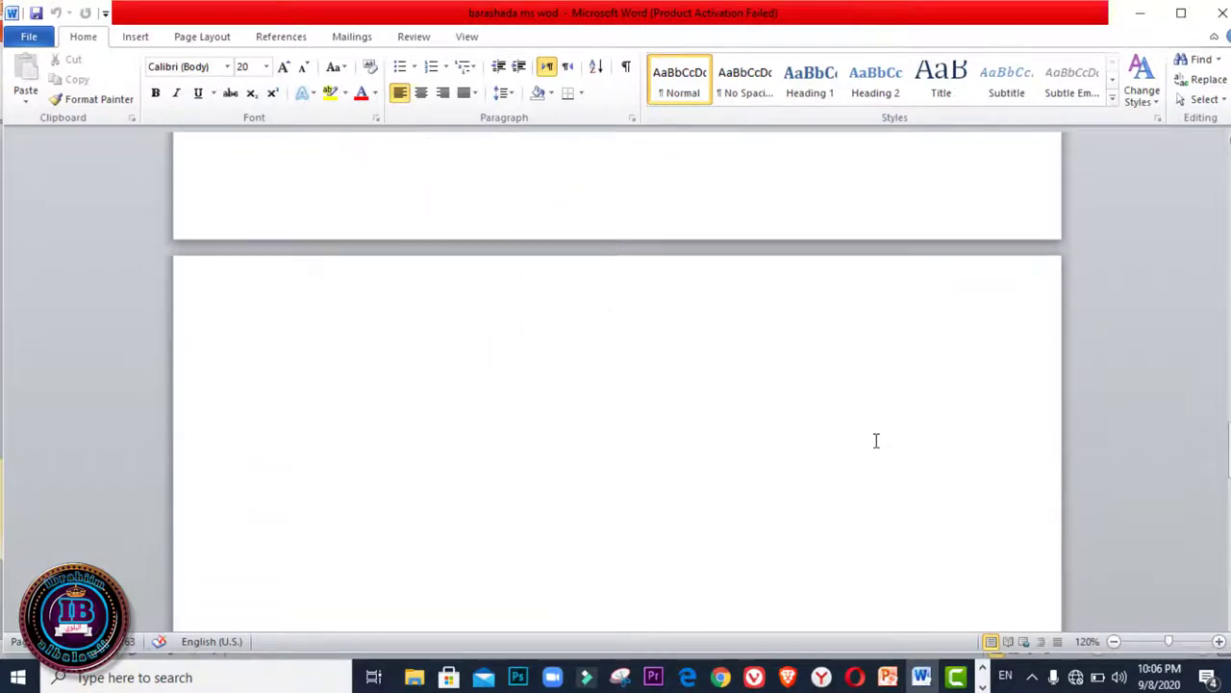
Step: Enter =rand(2,2) on the blank page to generate two sample paragraphs
{"action": "left_click", "coordinate": [352, 340]}
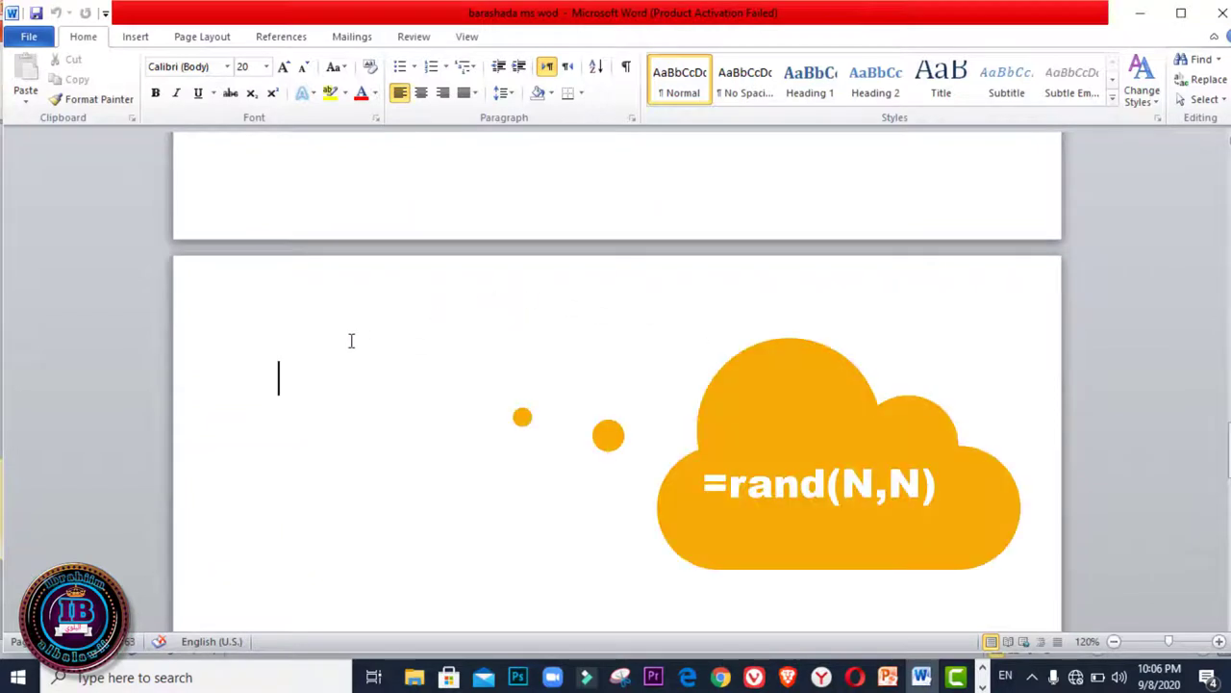
{"action": "type", "text": "="}
{"action": "type", "text": "r"}
{"action": "type", "text": "and"}
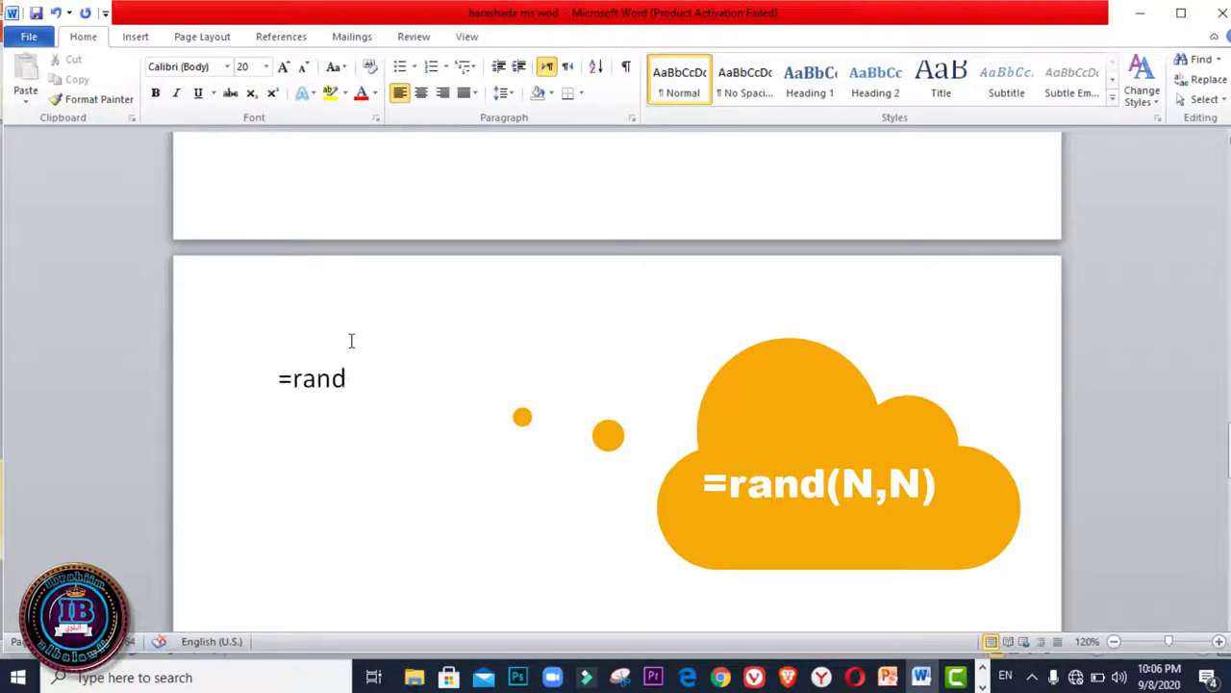
{"action": "type", "text": "("}
{"action": "type", "text": "2"}
{"action": "type", "text": ","}
{"action": "type", "text": "2)"}
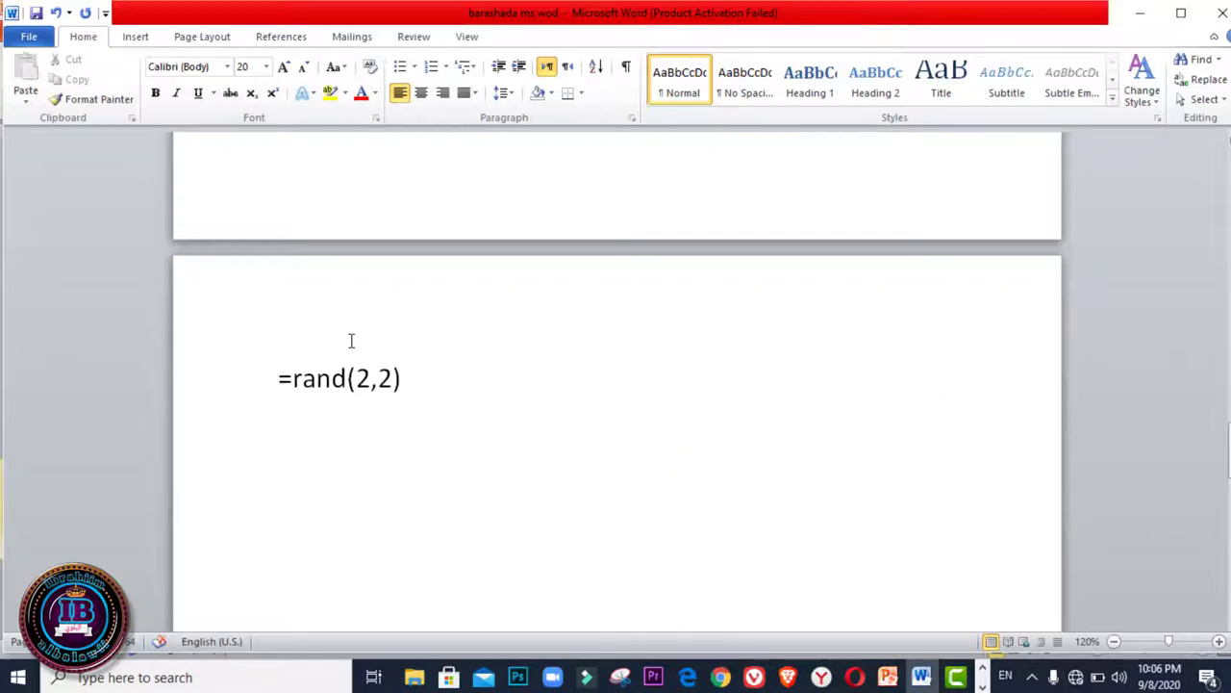
{"action": "key", "text": "Return"}
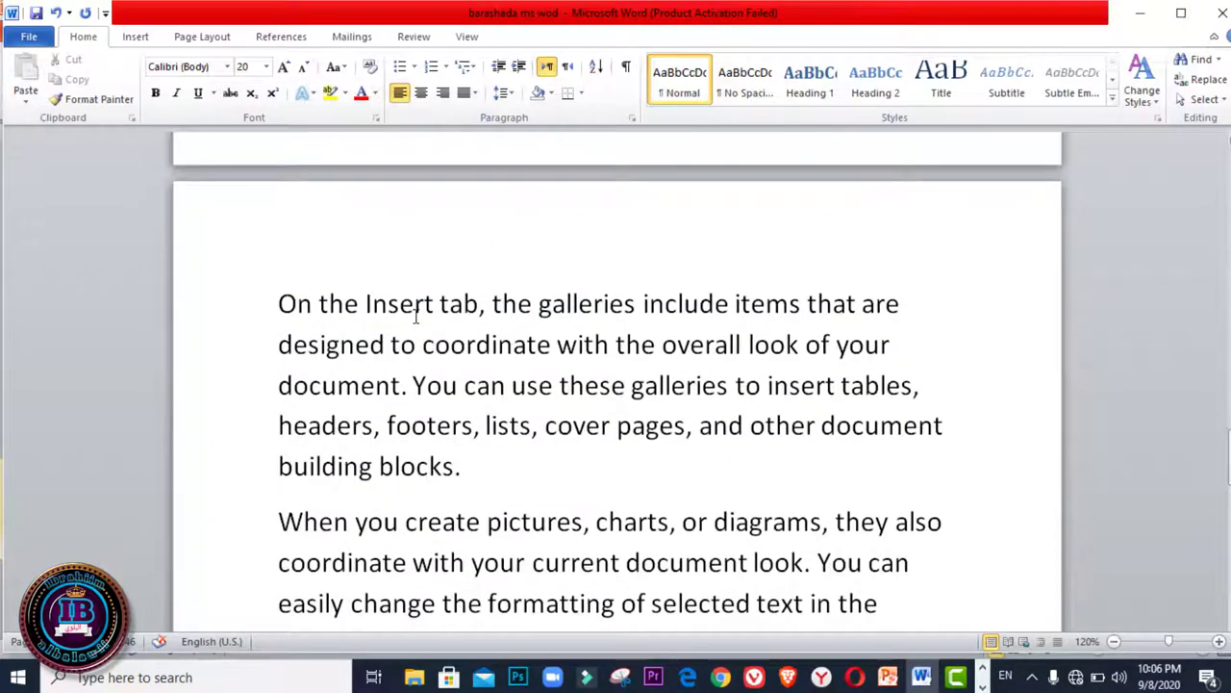
{"action": "scroll", "coordinate": [424, 322], "scroll_direction": "down", "scroll_amount": 1}
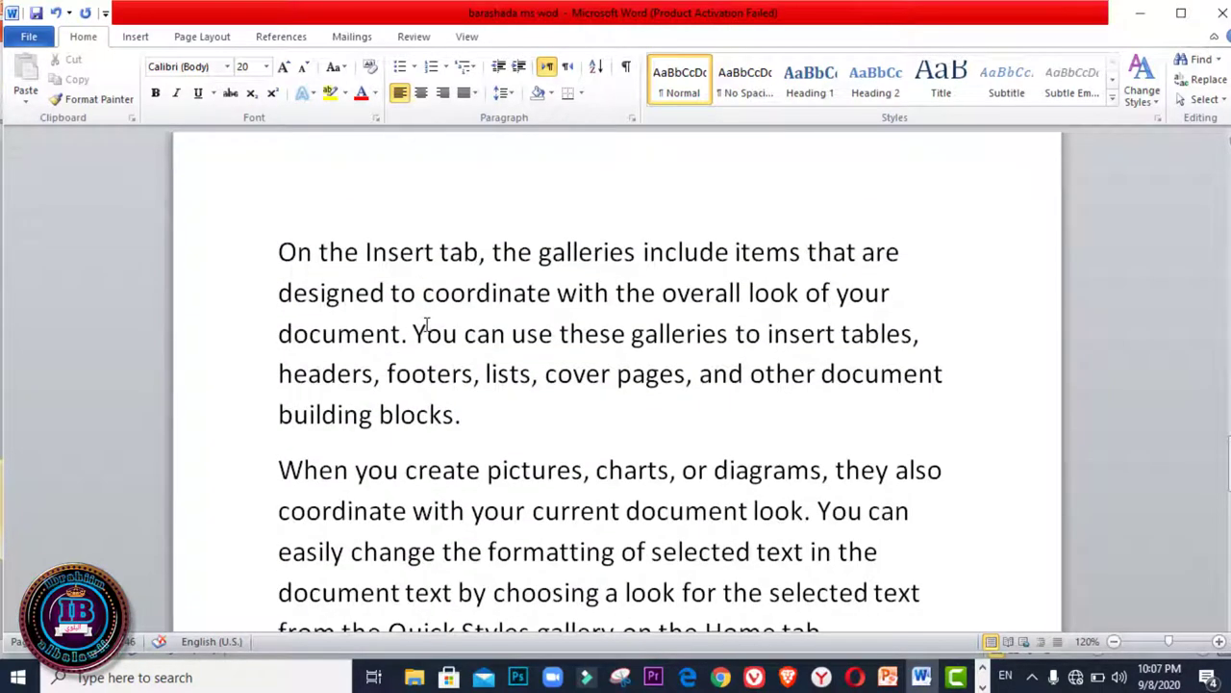
Step: Undo the sample text and regenerate it as longer text with =rand(3,5)
{"action": "key", "text": "ctrl+z"}
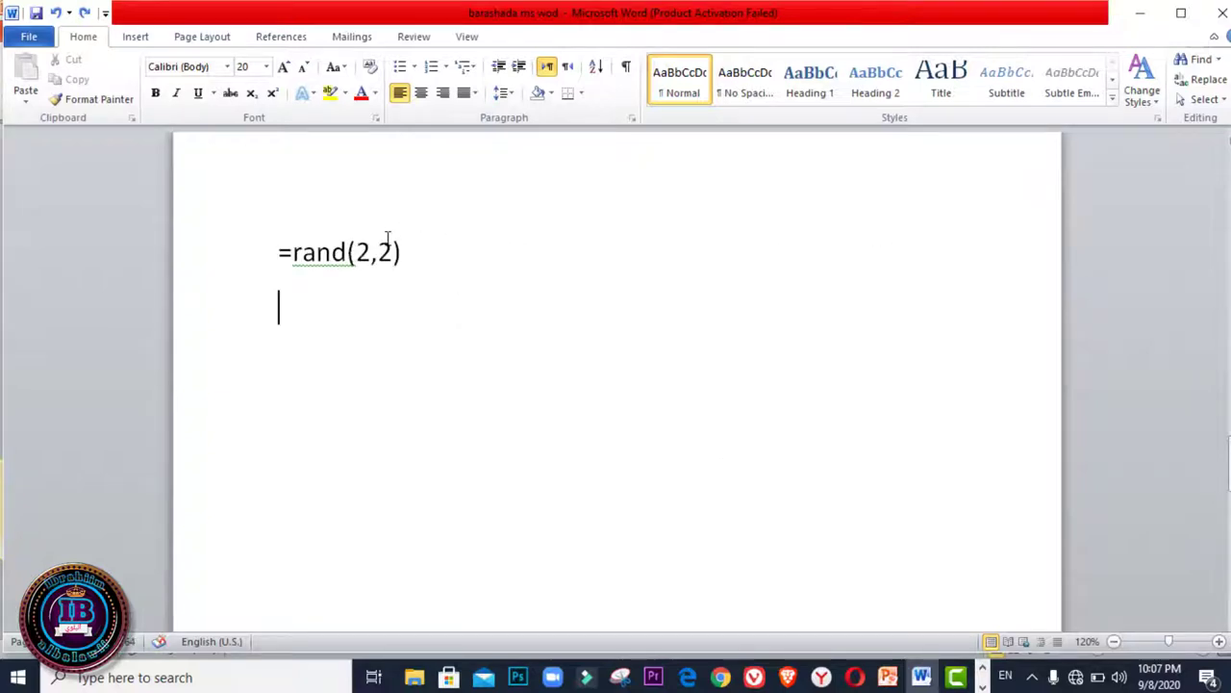
{"action": "left_click", "coordinate": [396, 252]}
{"action": "key", "text": "BackSpace"}
{"action": "key", "text": "BackSpace"}
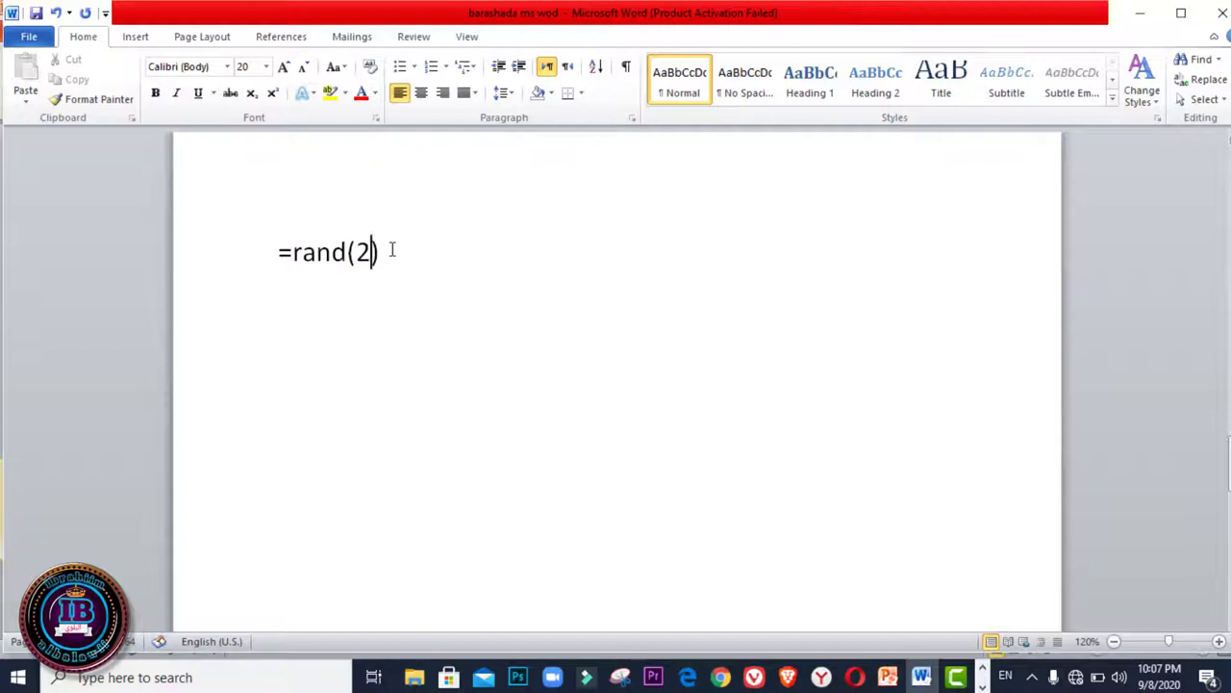
{"action": "key", "text": "BackSpace"}
{"action": "type", "text": "3"}
{"action": "type", "text": ",5"}
{"action": "key", "text": "Return"}
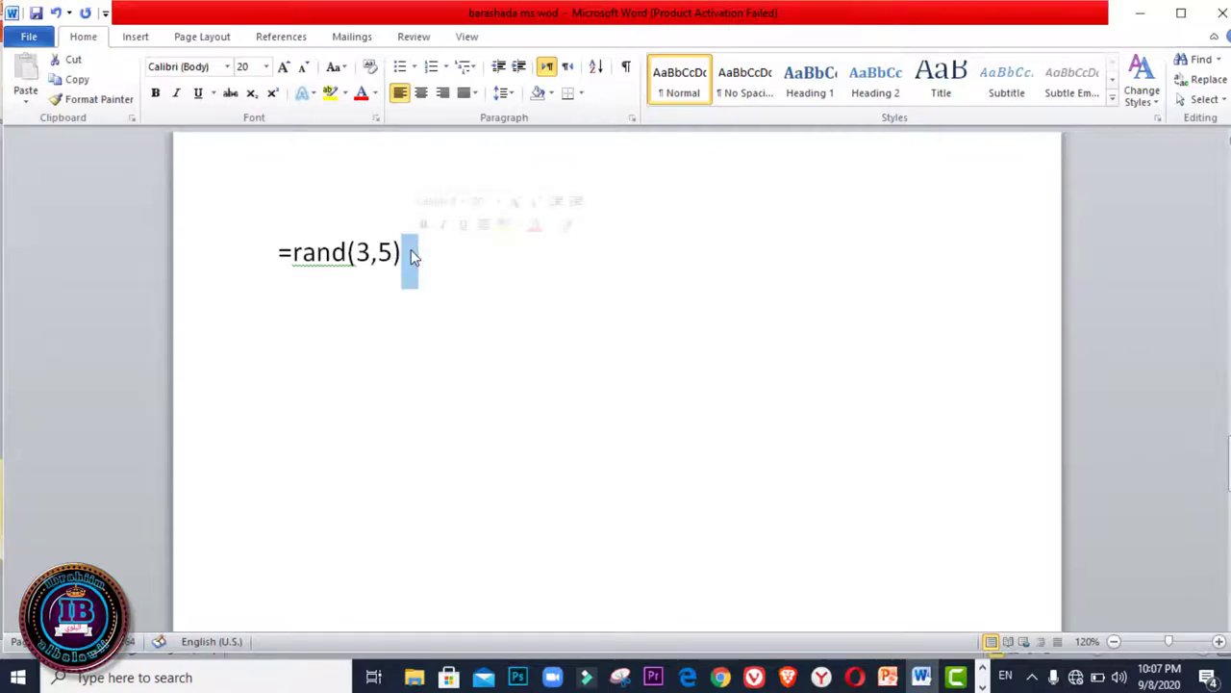
{"action": "scroll", "coordinate": [412, 255], "scroll_direction": "up", "scroll_amount": 2}
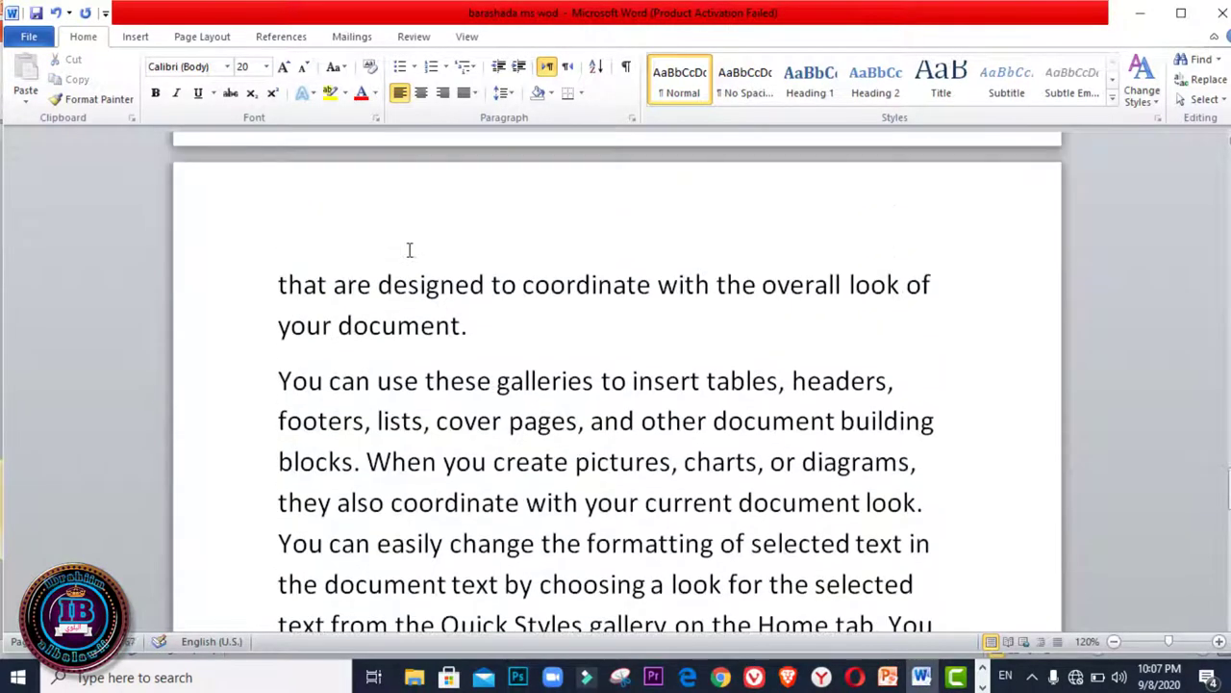
{"action": "scroll", "coordinate": [410, 250], "scroll_direction": "up", "scroll_amount": 1}
{"action": "scroll", "coordinate": [412, 250], "scroll_direction": "down", "scroll_amount": 5}
{"action": "scroll", "coordinate": [414, 250], "scroll_direction": "up", "scroll_amount": 1}
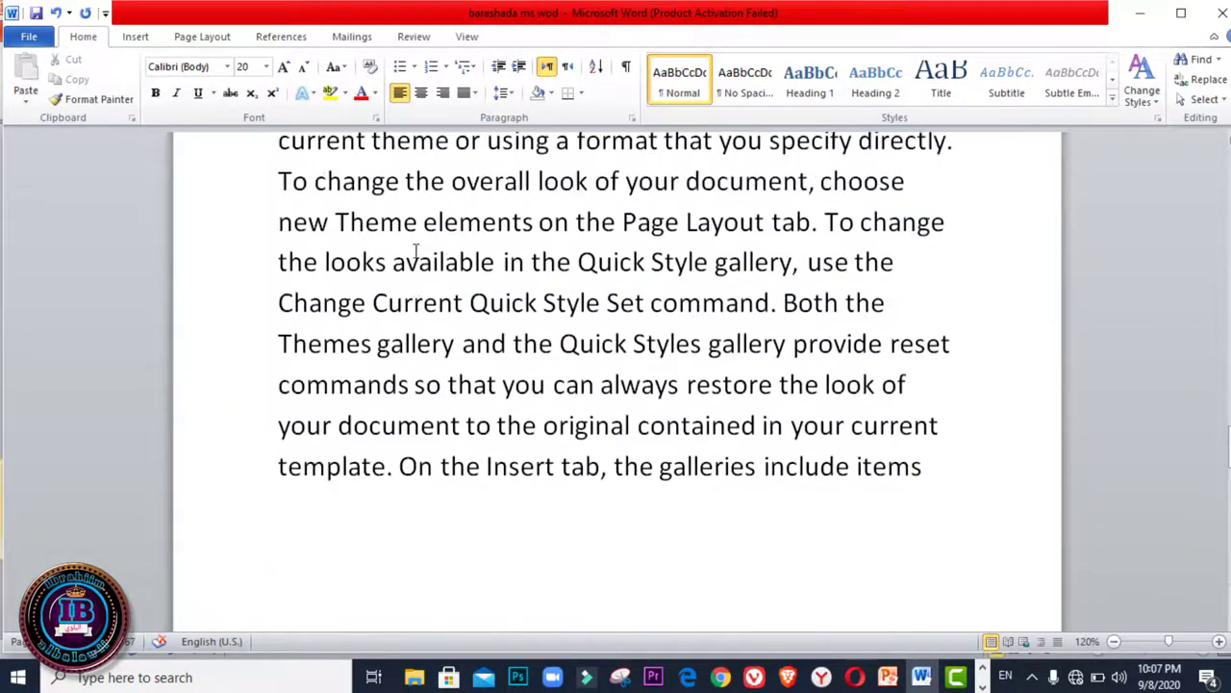
{"action": "scroll", "coordinate": [415, 248], "scroll_direction": "up", "scroll_amount": 3}
{"action": "scroll", "coordinate": [416, 248], "scroll_direction": "up", "scroll_amount": 3}
{"action": "scroll", "coordinate": [416, 250], "scroll_direction": "up", "scroll_amount": 1}
{"action": "scroll", "coordinate": [416, 250], "scroll_direction": "up", "scroll_amount": 3}
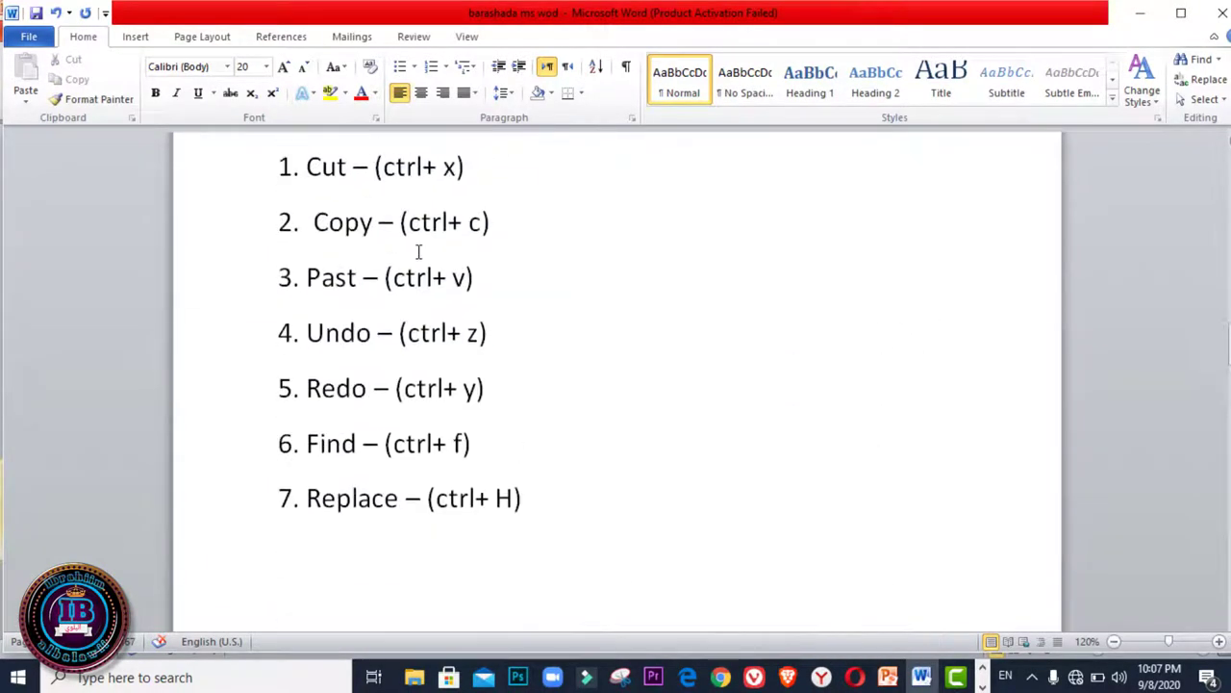
{"action": "scroll", "coordinate": [418, 252], "scroll_direction": "down", "scroll_amount": 2}
{"action": "scroll", "coordinate": [419, 254], "scroll_direction": "down", "scroll_amount": 2}
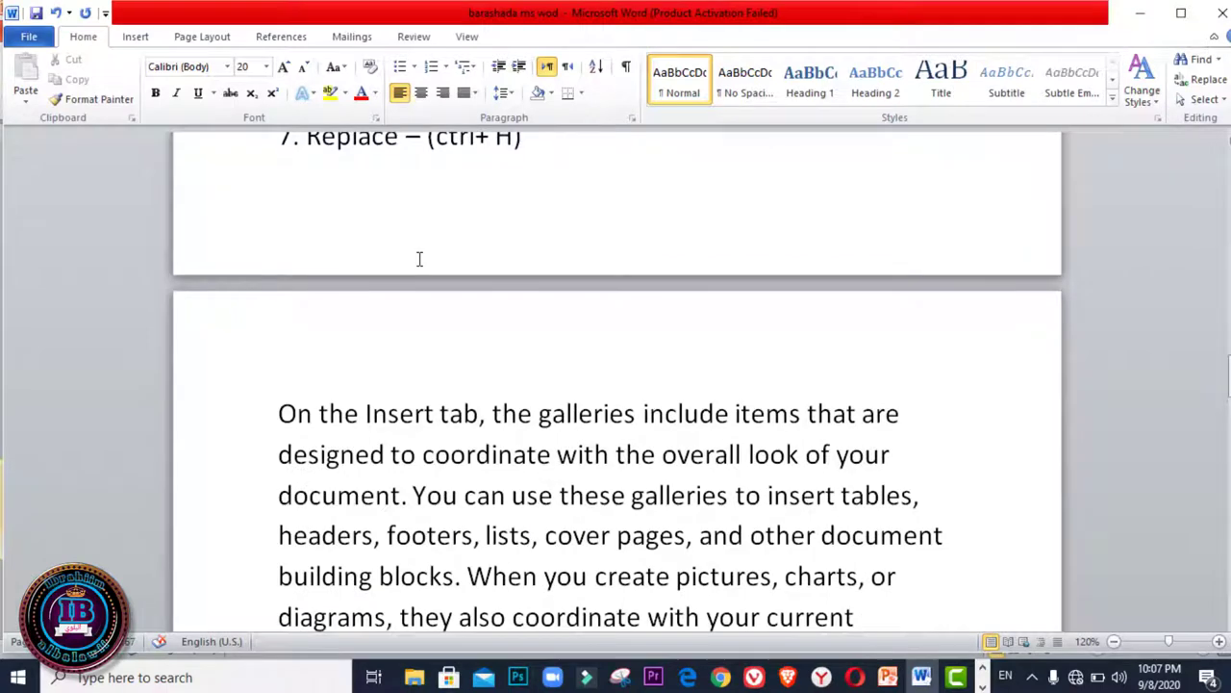
Step: Undo again and change the formula back to =rand(2,2) to regenerate the paragraphs
{"action": "key", "text": "ctrl+z"}
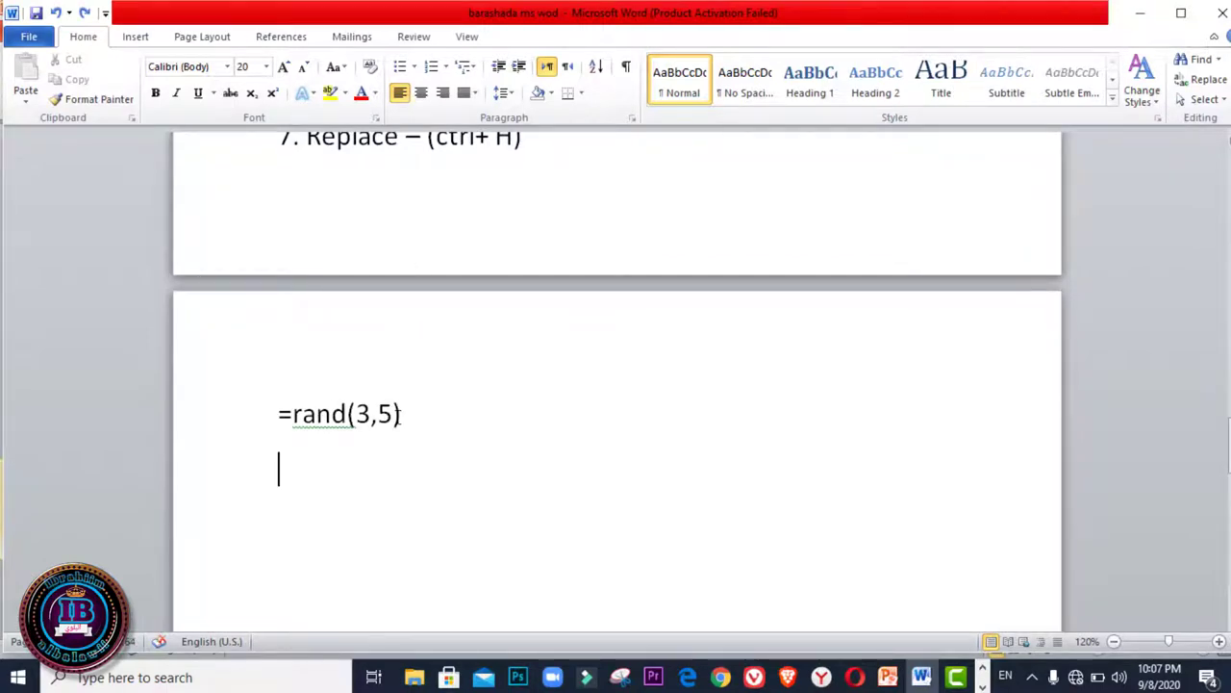
{"action": "left_click", "coordinate": [394, 414]}
{"action": "key", "text": "BackSpace"}
{"action": "key", "text": "BackSpace"}
{"action": "key", "text": "BackSpace"}
{"action": "type", "text": "2,2"}
{"action": "left_click", "coordinate": [409, 414]}
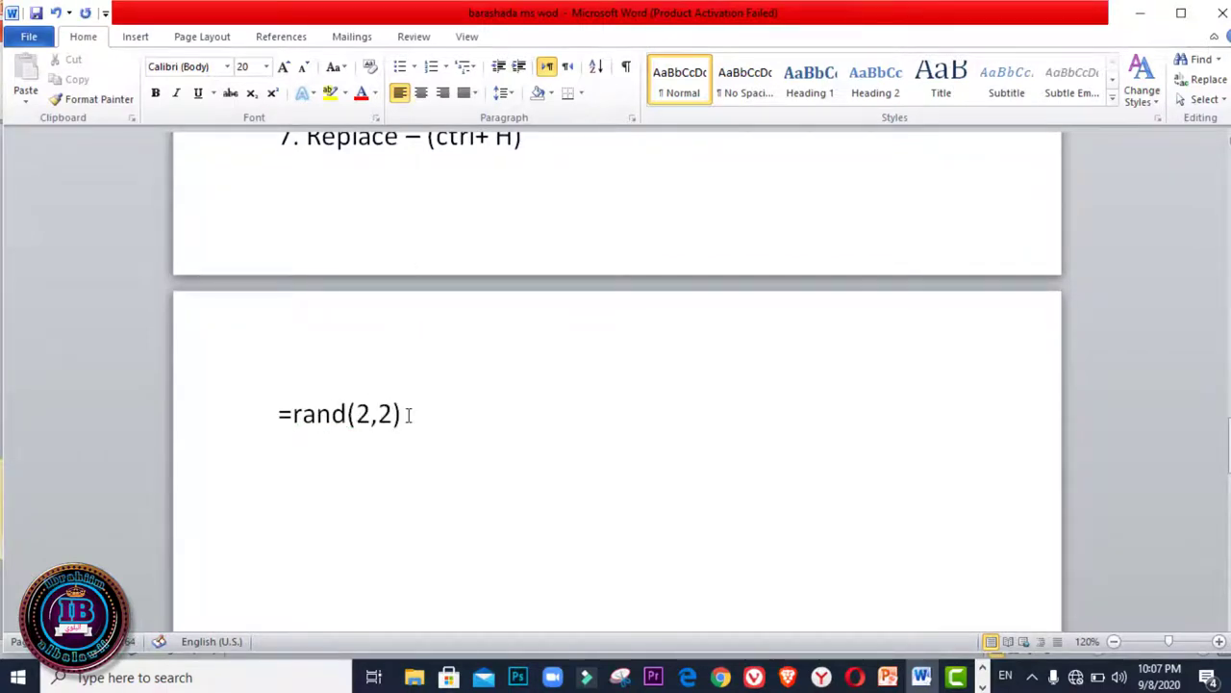
{"action": "key", "text": "Return"}
{"action": "scroll", "coordinate": [411, 394], "scroll_direction": "up", "scroll_amount": 1}
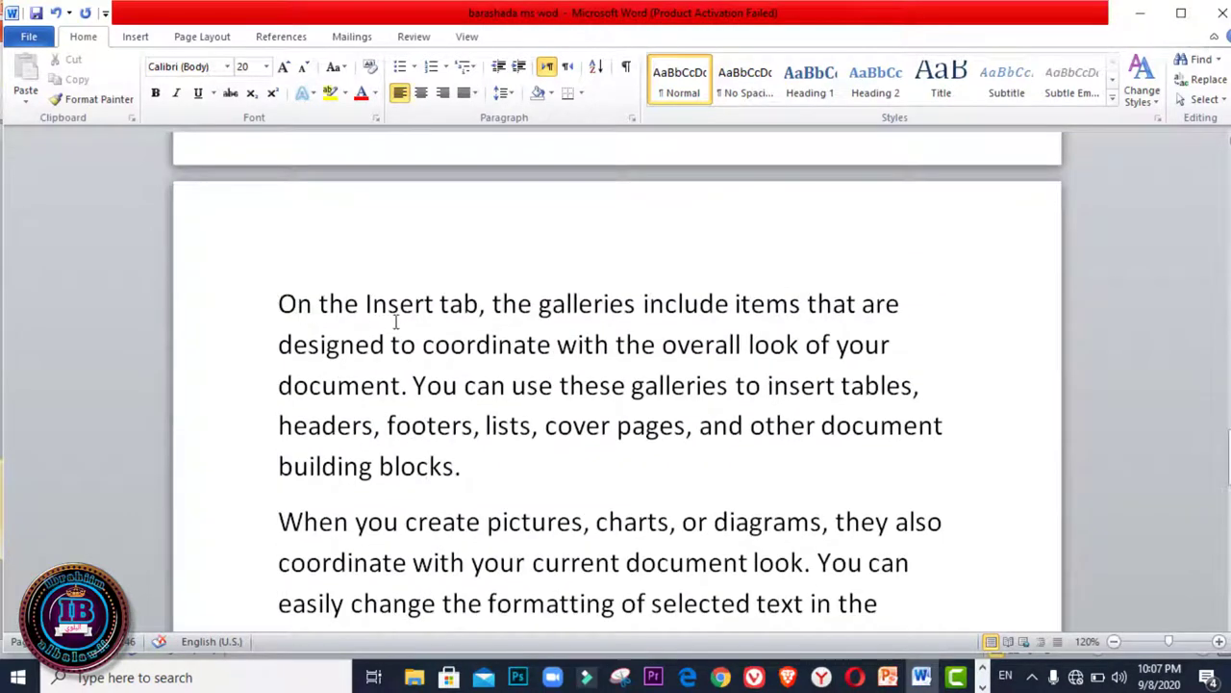
{"action": "scroll", "coordinate": [475, 328], "scroll_direction": "down", "scroll_amount": 3}
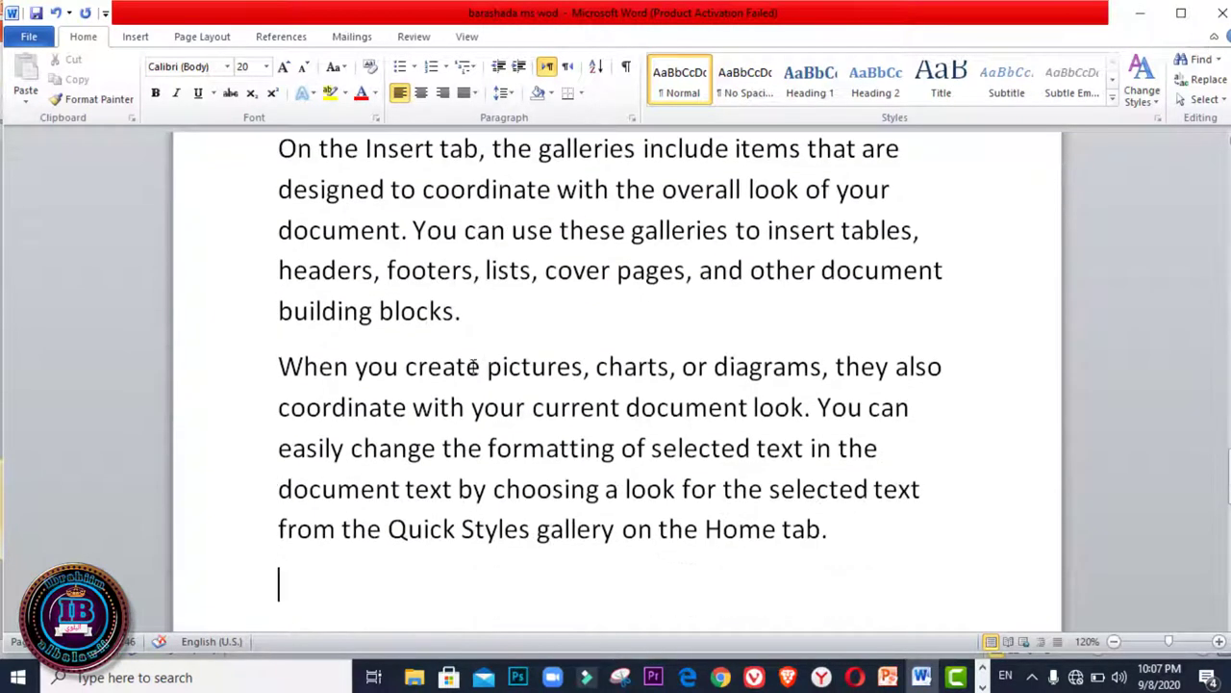
{"action": "scroll", "coordinate": [613, 344], "scroll_direction": "up", "scroll_amount": 5}
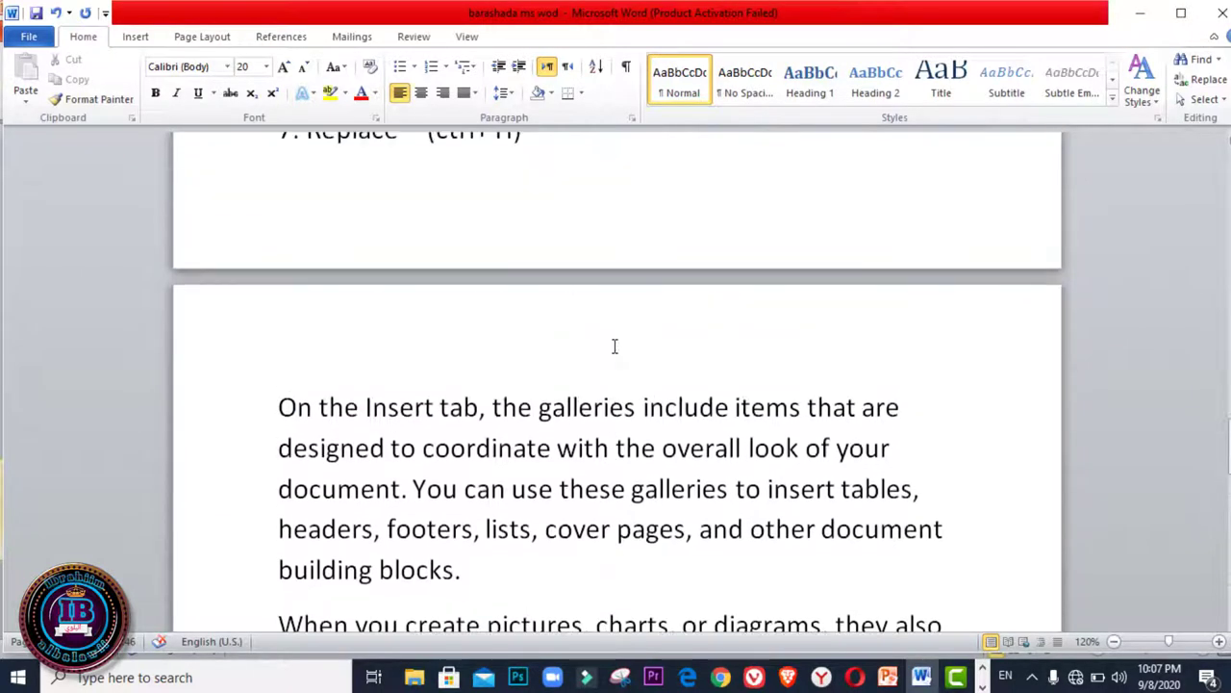
{"action": "scroll", "coordinate": [615, 347], "scroll_direction": "up", "scroll_amount": 9}
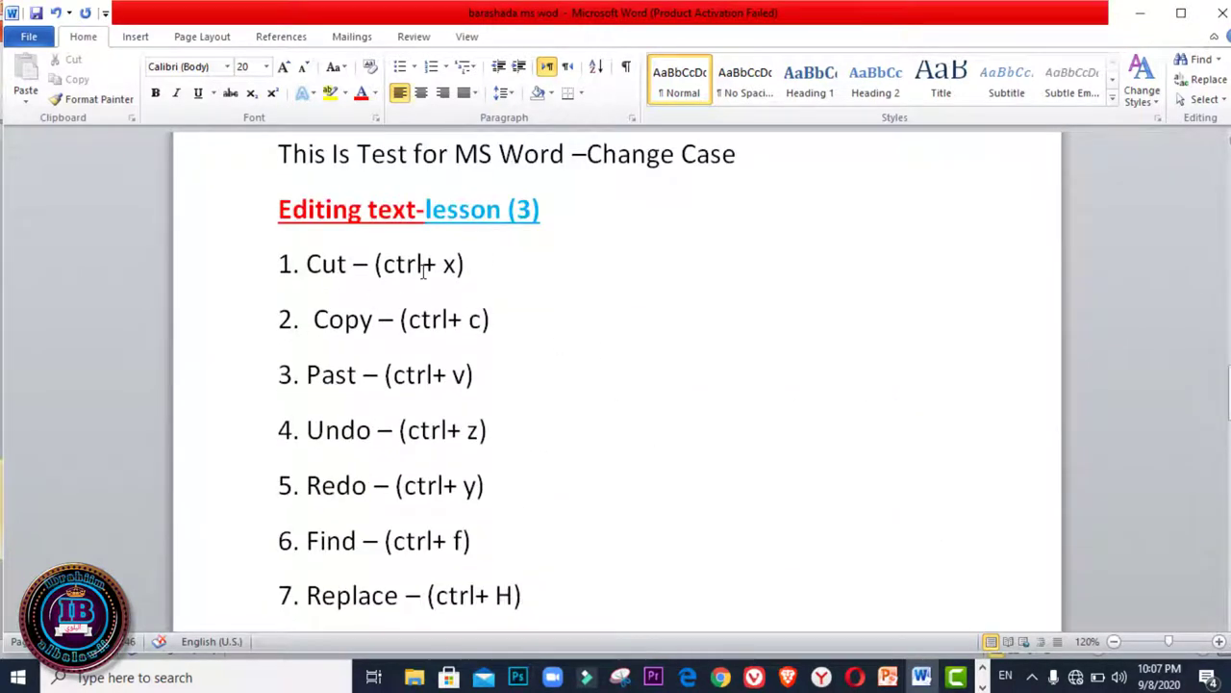
{"action": "scroll", "coordinate": [530, 293], "scroll_direction": "down", "scroll_amount": 6}
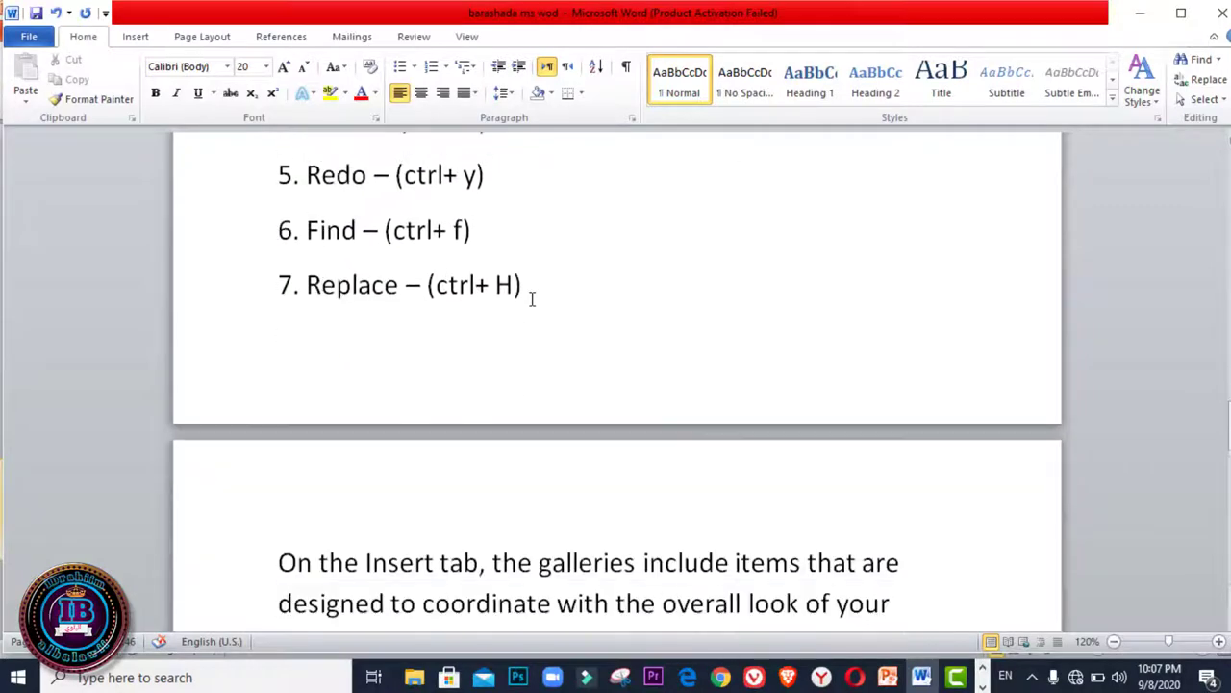
{"action": "scroll", "coordinate": [532, 289], "scroll_direction": "down", "scroll_amount": 4}
{"action": "scroll", "coordinate": [536, 302], "scroll_direction": "down", "scroll_amount": 1}
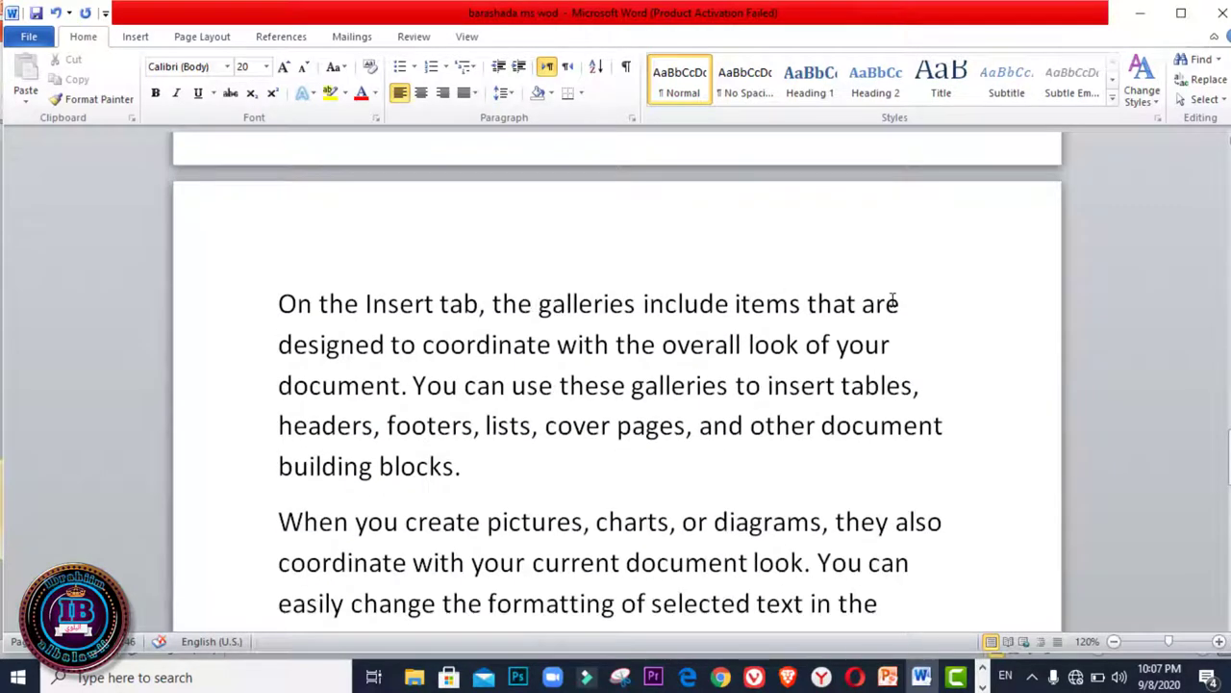
Step: Practise selecting text with Ctrl+Shift+Right, Shift+Right and F2 move mode, then cancel
{"action": "mouse_move", "coordinate": [897, 304]}
{"action": "left_mouse_down"}
{"action": "mouse_move", "coordinate": [536, 317]}
{"action": "mouse_move", "coordinate": [292, 306]}
{"action": "left_mouse_up"}
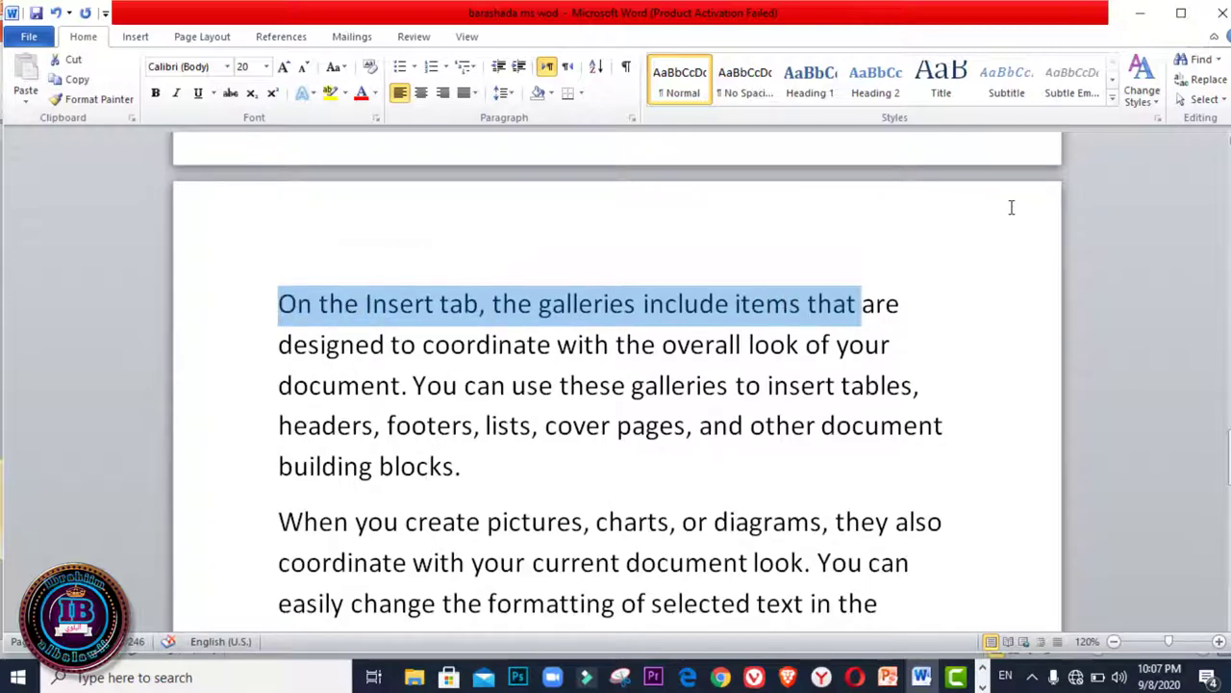
{"action": "left_click", "coordinate": [907, 305]}
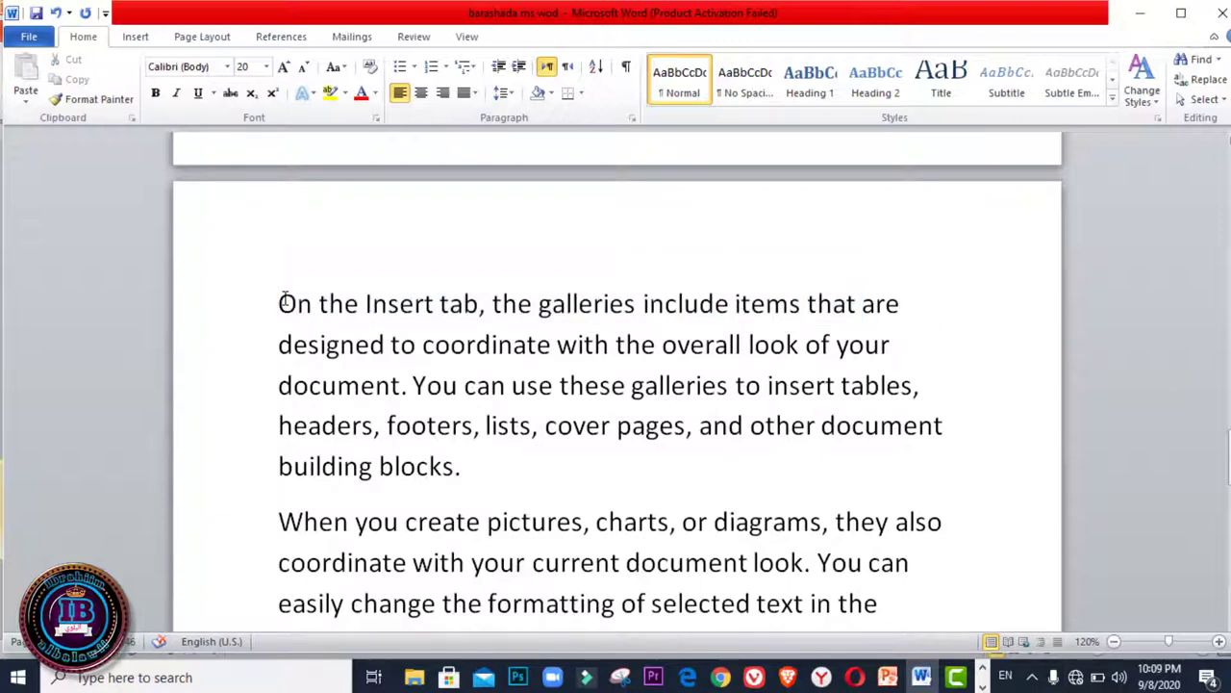
{"action": "key", "text": "ctrl+shift+Right"}
{"action": "key", "text": "ctrl+shift+Right"}
{"action": "key", "text": "ctrl+shift+Right"}
{"action": "key", "text": "ctrl+shift+Right"}
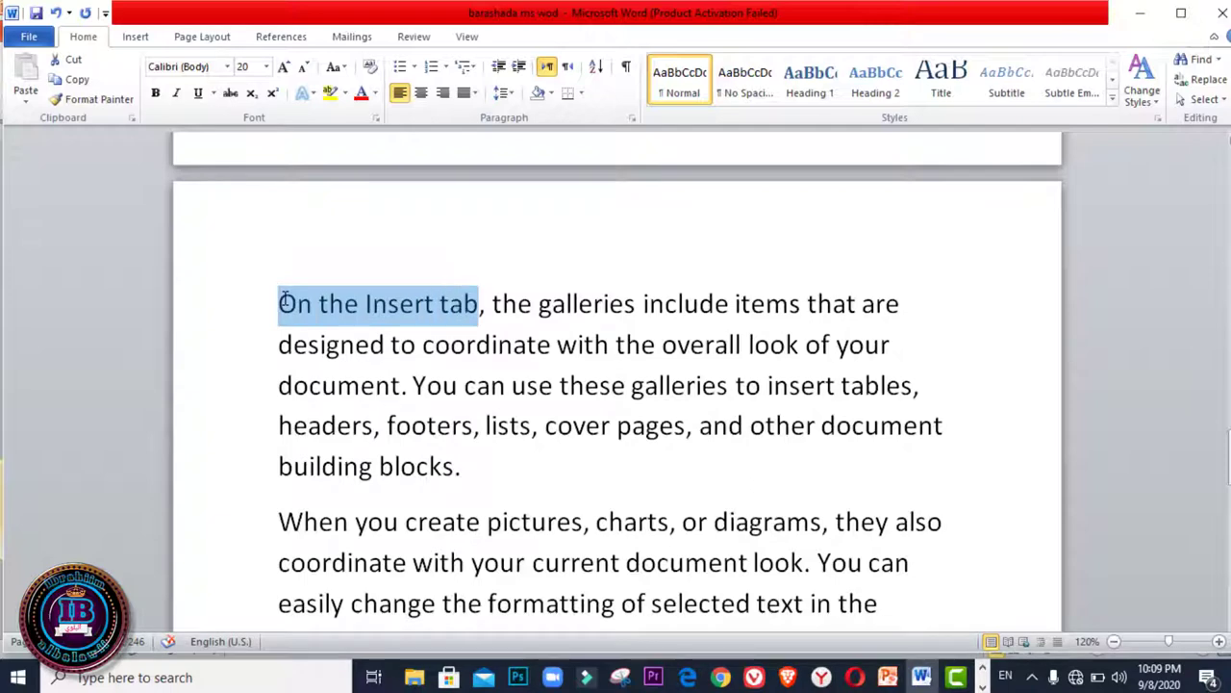
{"action": "key", "text": "ctrl+shift+Right"}
{"action": "key", "text": "ctrl+shift+Right"}
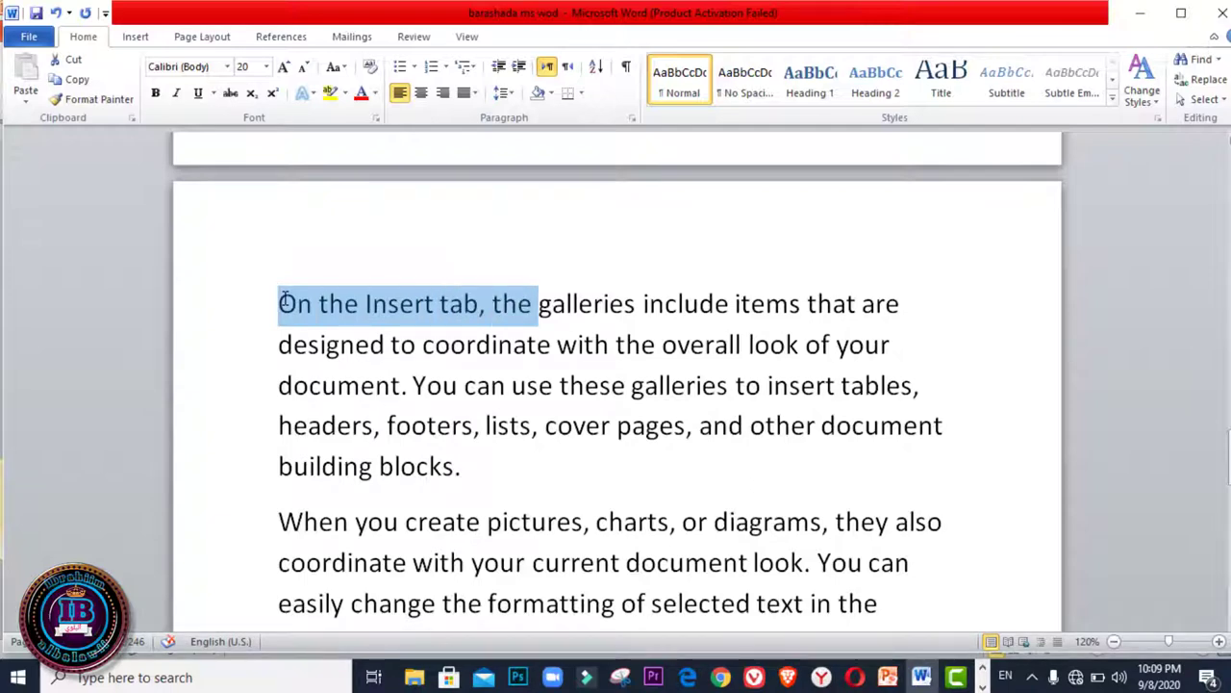
{"action": "key", "text": "shift+Right"}
{"action": "key", "text": "shift+Right"}
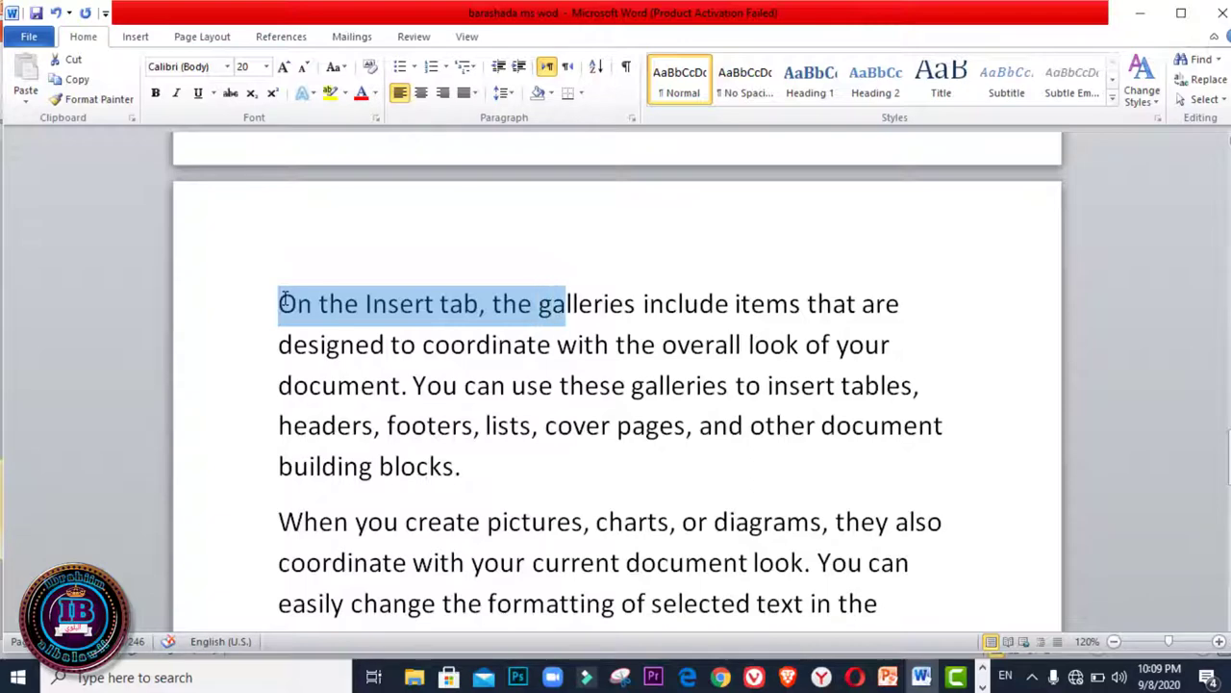
{"action": "key", "text": "shift+Right"}
{"action": "key", "text": "shift+Right"}
{"action": "key", "text": "shift+Right"}
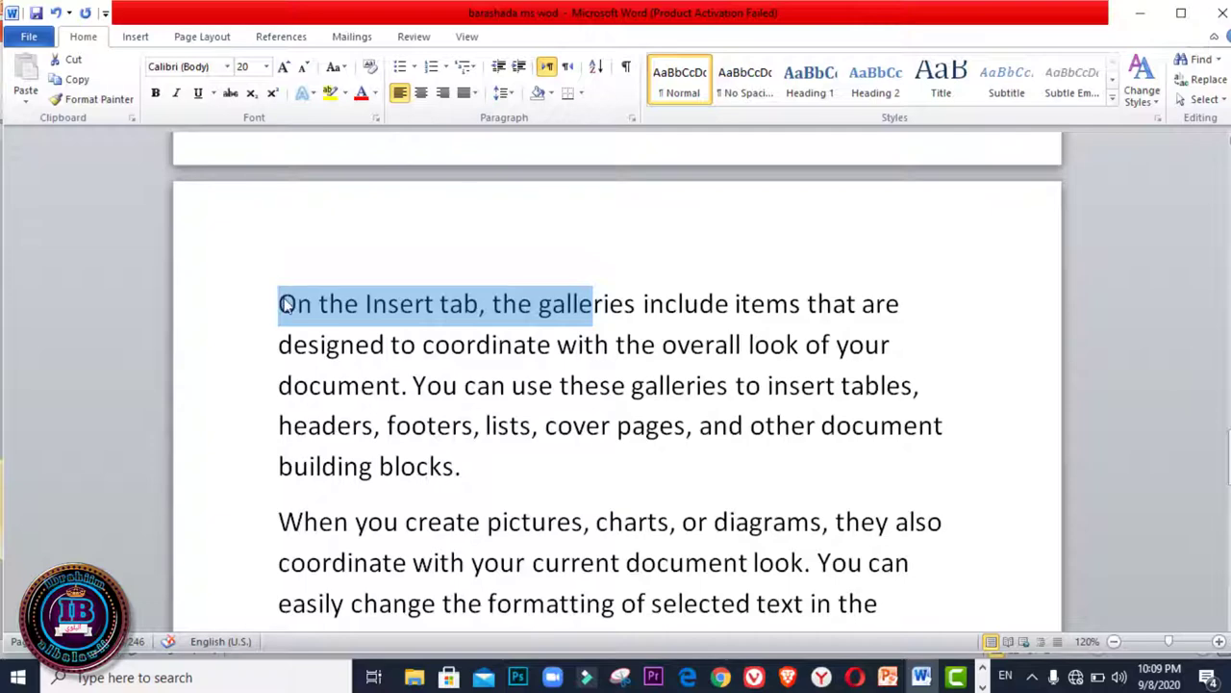
{"action": "key", "text": "F2"}
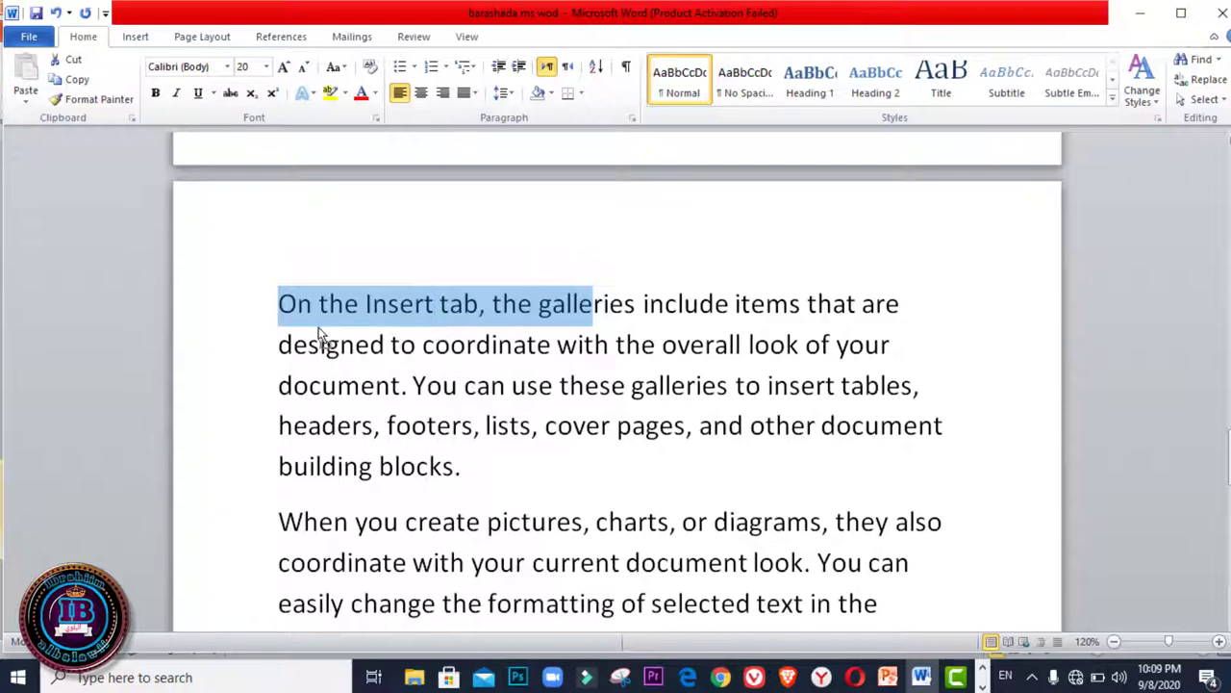
{"action": "left_click", "coordinate": [296, 304]}
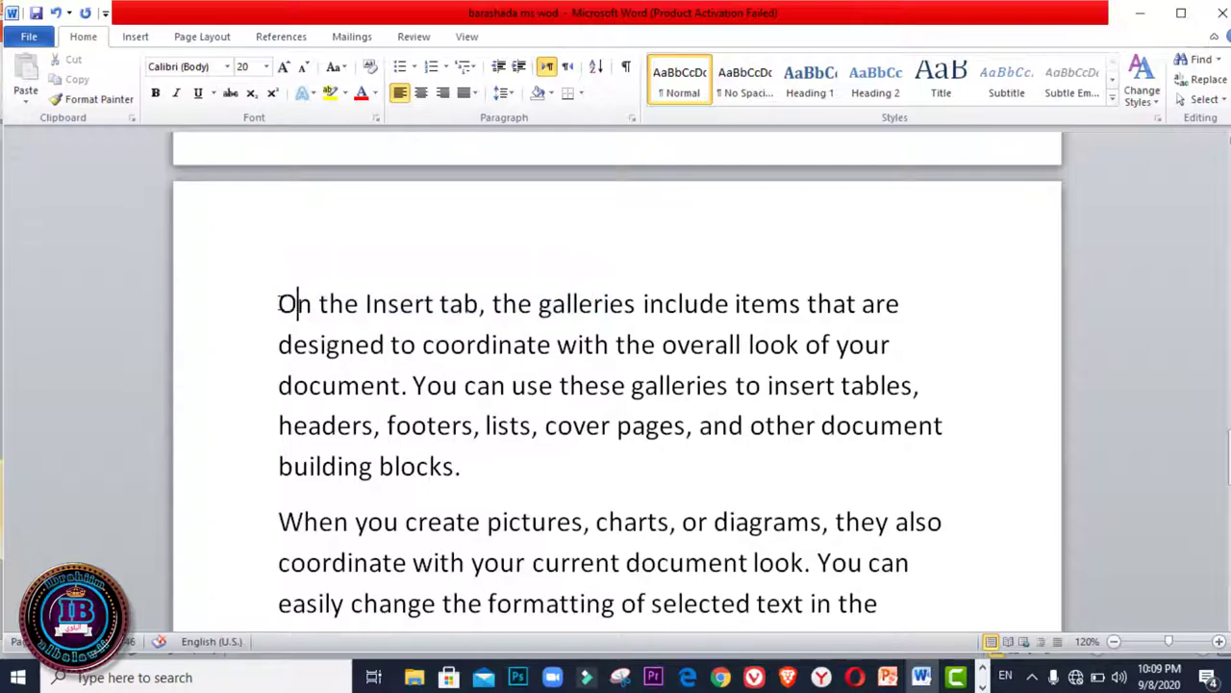
Step: Cut the line 'On the Insert tab, the galleries include items that are' from the first paragraph
{"action": "key", "text": "Left"}
{"action": "left_click_drag", "start_coordinate": [279, 304], "coordinate": [878, 306]}
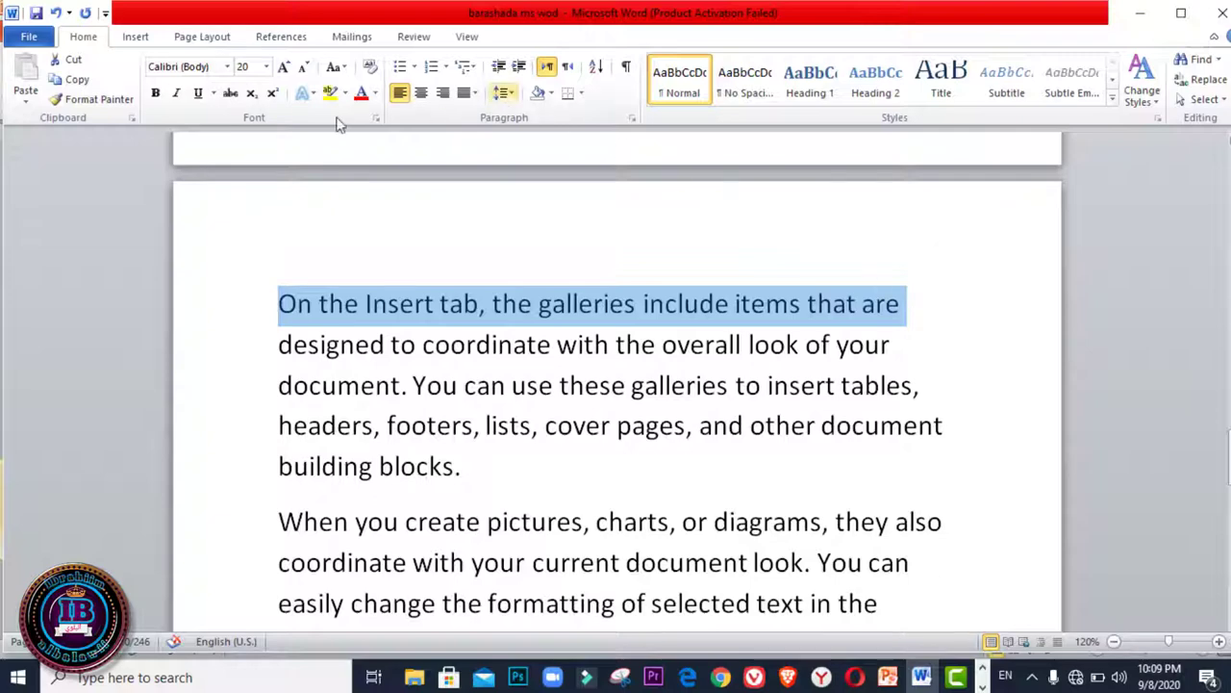
{"action": "left_click", "coordinate": [75, 64]}
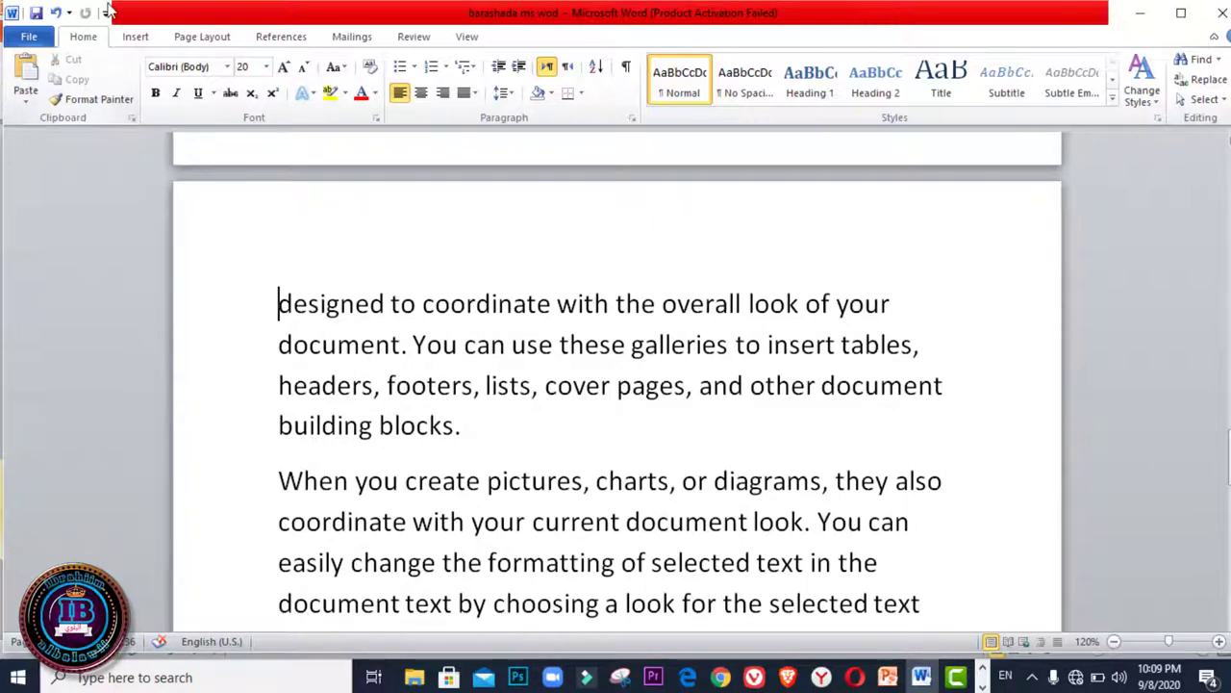
{"action": "scroll", "coordinate": [507, 361], "scroll_direction": "down", "scroll_amount": 3}
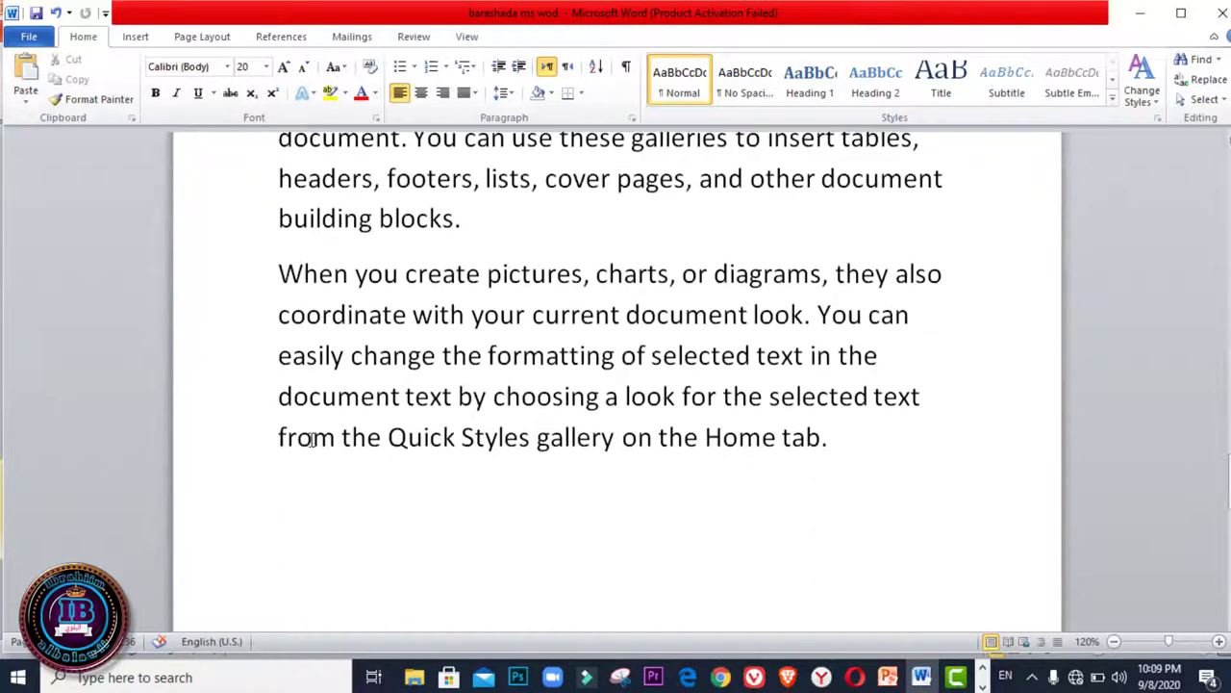
Step: Paste the cut Insert tab line as a new line after the Quick Styles paragraph
{"action": "left_click", "coordinate": [337, 510]}
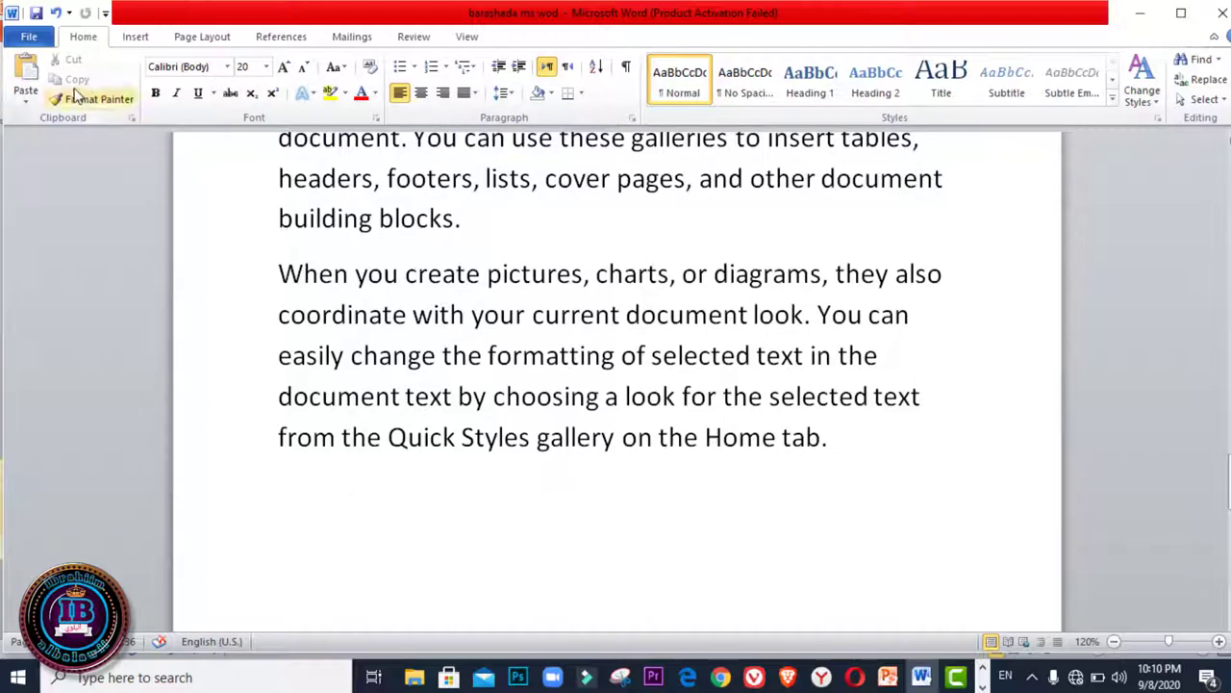
{"action": "left_click", "coordinate": [30, 70]}
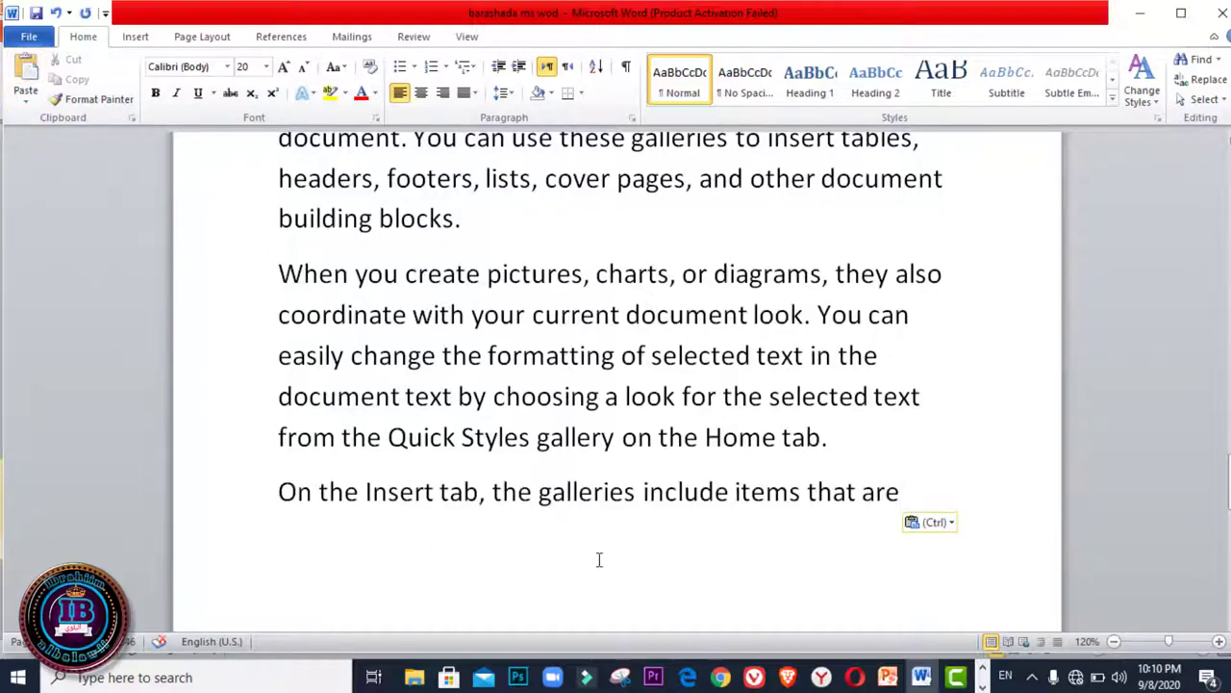
{"action": "scroll", "coordinate": [871, 476], "scroll_direction": "up", "scroll_amount": 5}
{"action": "scroll", "coordinate": [887, 452], "scroll_direction": "up", "scroll_amount": 3}
{"action": "scroll", "coordinate": [889, 449], "scroll_direction": "up", "scroll_amount": 2}
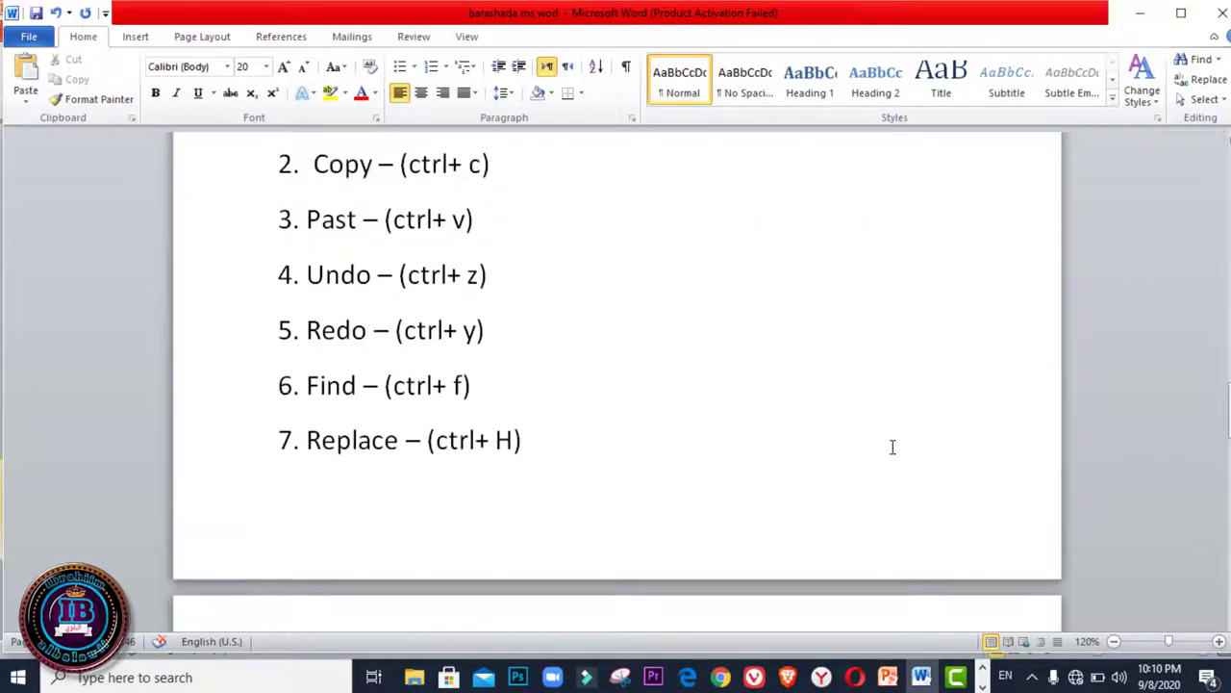
{"action": "scroll", "coordinate": [891, 446], "scroll_direction": "up", "scroll_amount": 2}
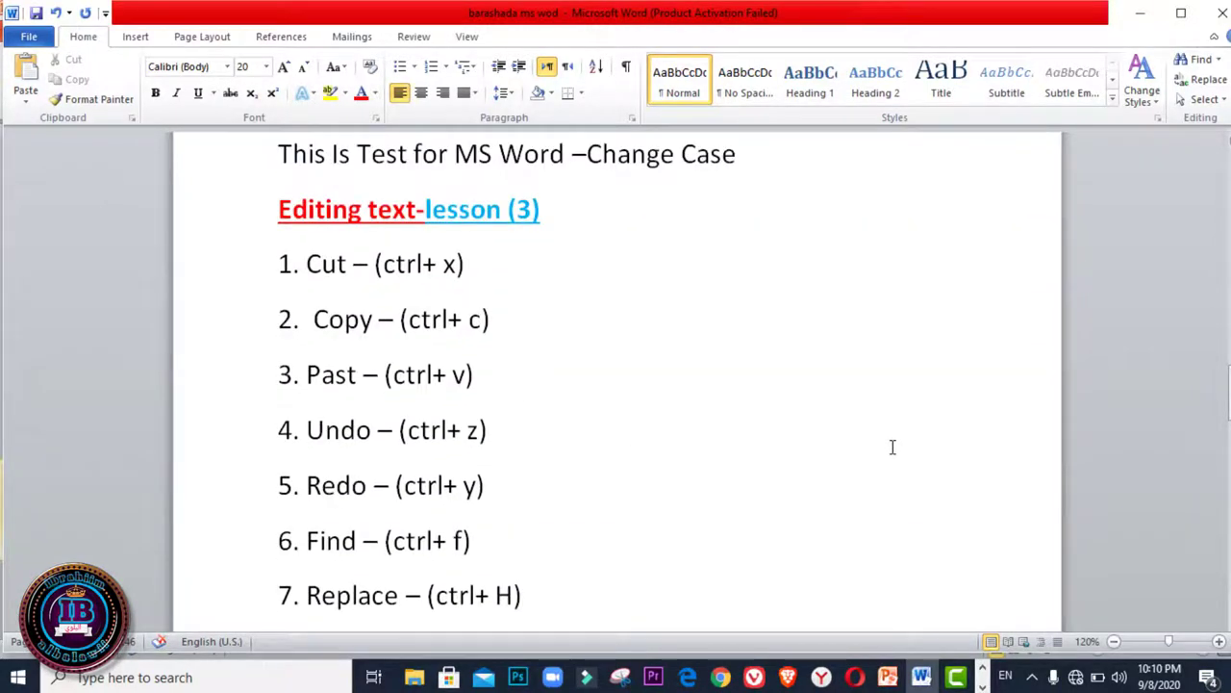
{"action": "scroll", "coordinate": [892, 447], "scroll_direction": "down", "scroll_amount": 4}
{"action": "scroll", "coordinate": [896, 440], "scroll_direction": "down", "scroll_amount": 4}
{"action": "scroll", "coordinate": [905, 434], "scroll_direction": "down", "scroll_amount": 1}
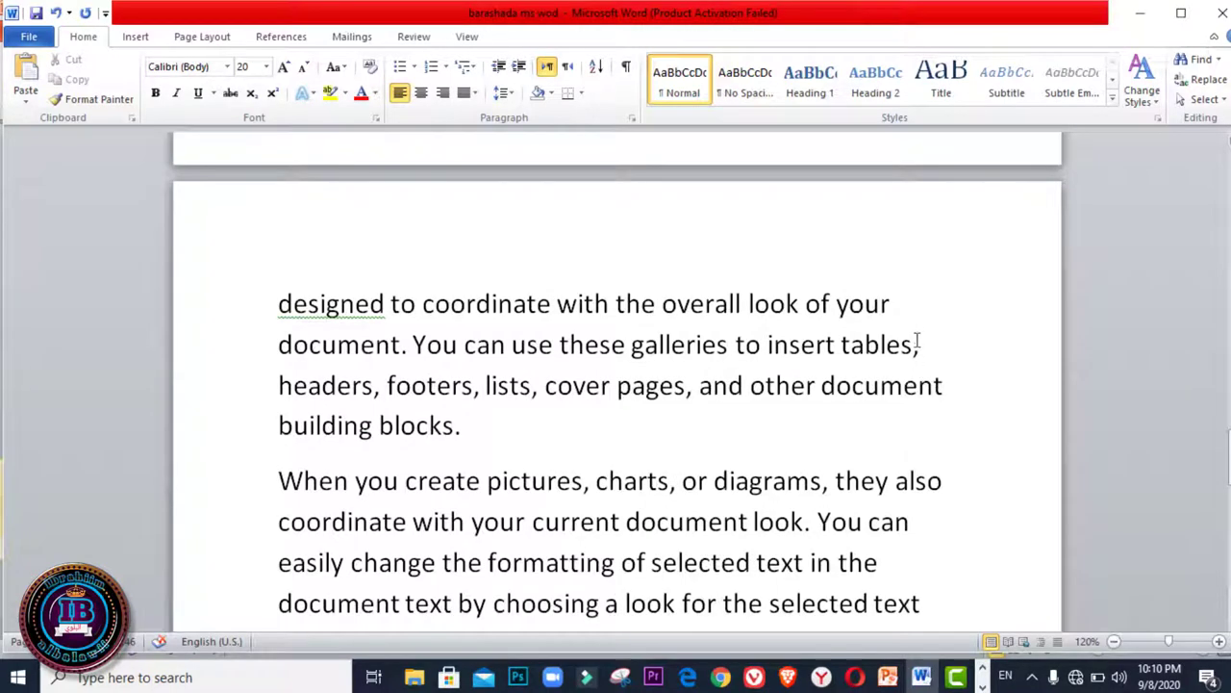
Step: Copy the line 'designed to coordinate with the overall look of your' and paste it below the moved line
{"action": "mouse_move", "coordinate": [897, 304]}
{"action": "left_mouse_down"}
{"action": "mouse_move", "coordinate": [404, 289]}
{"action": "mouse_move", "coordinate": [363, 305]}
{"action": "left_mouse_up"}
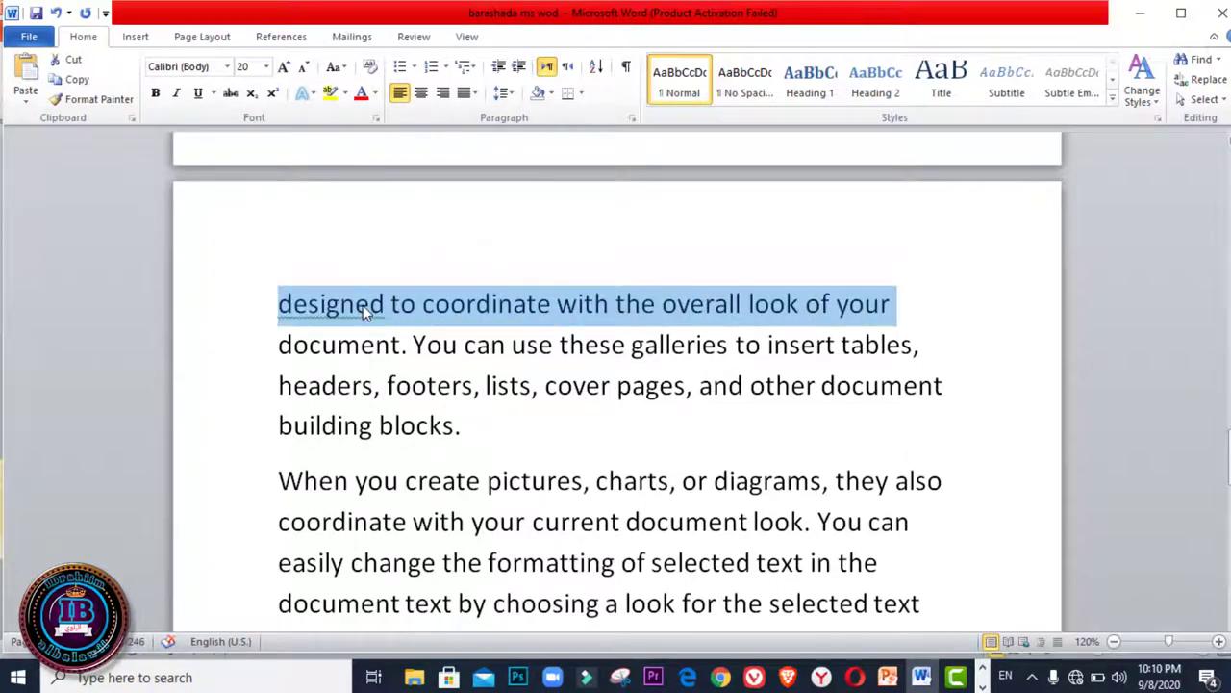
{"action": "right_click", "coordinate": [363, 305]}
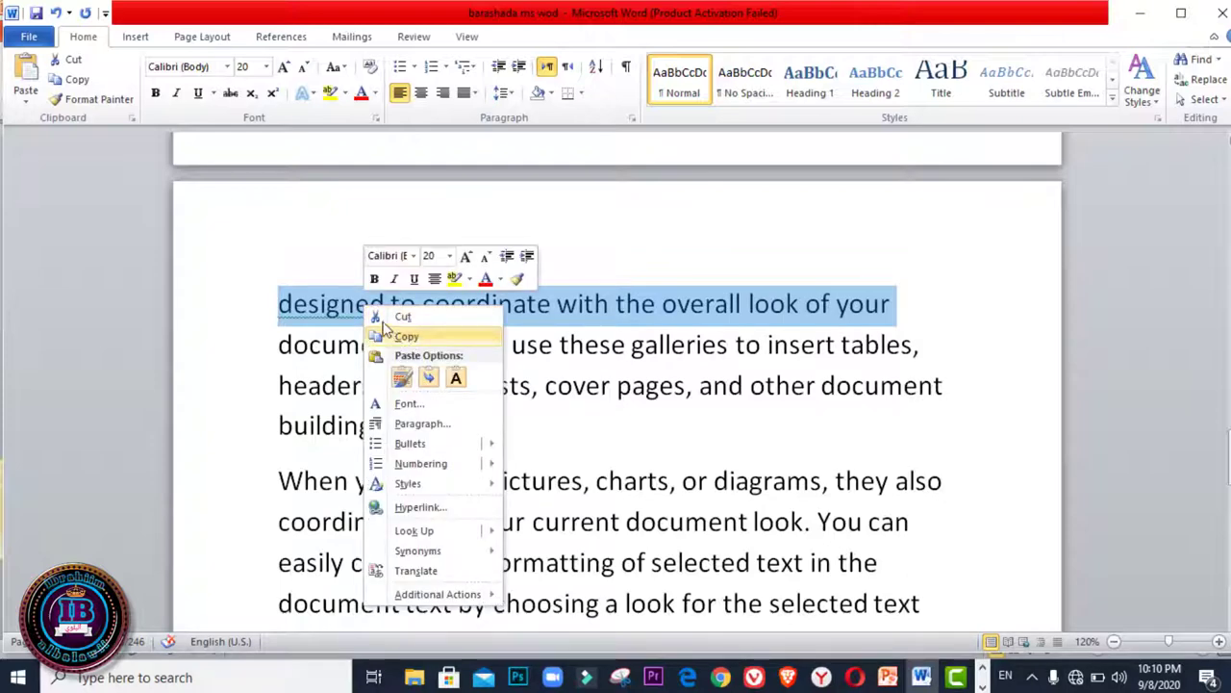
{"action": "left_click", "coordinate": [83, 81]}
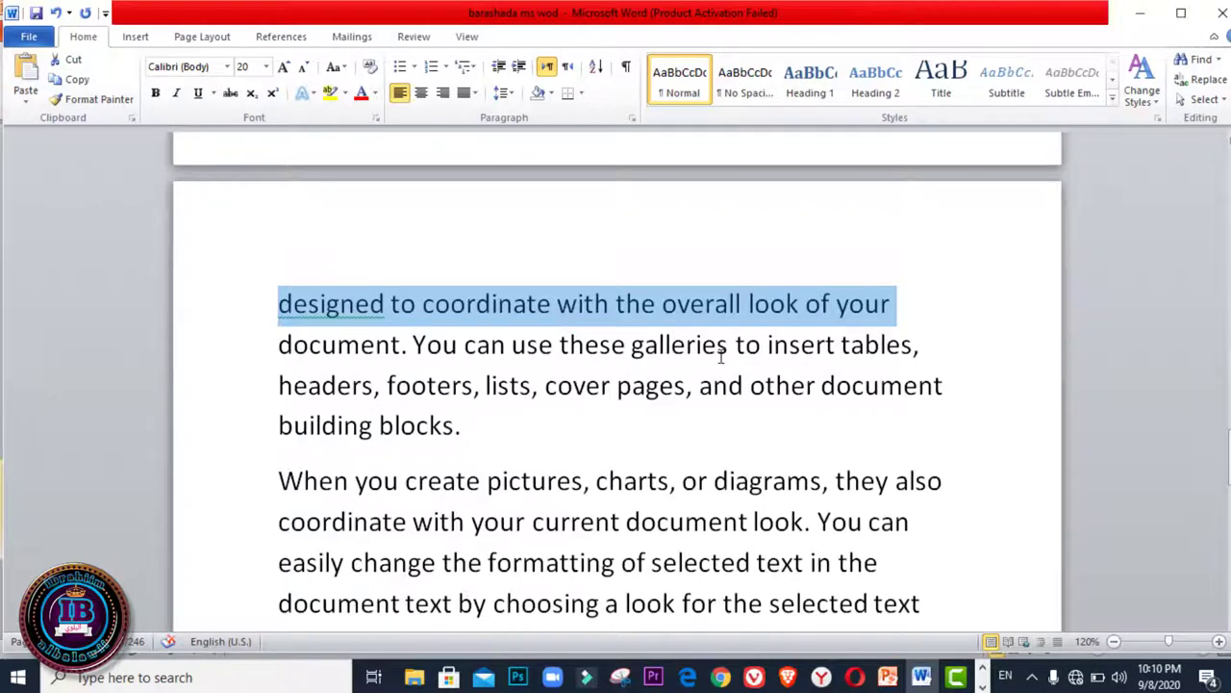
{"action": "scroll", "coordinate": [723, 349], "scroll_direction": "down", "scroll_amount": 3}
{"action": "left_click", "coordinate": [302, 433]}
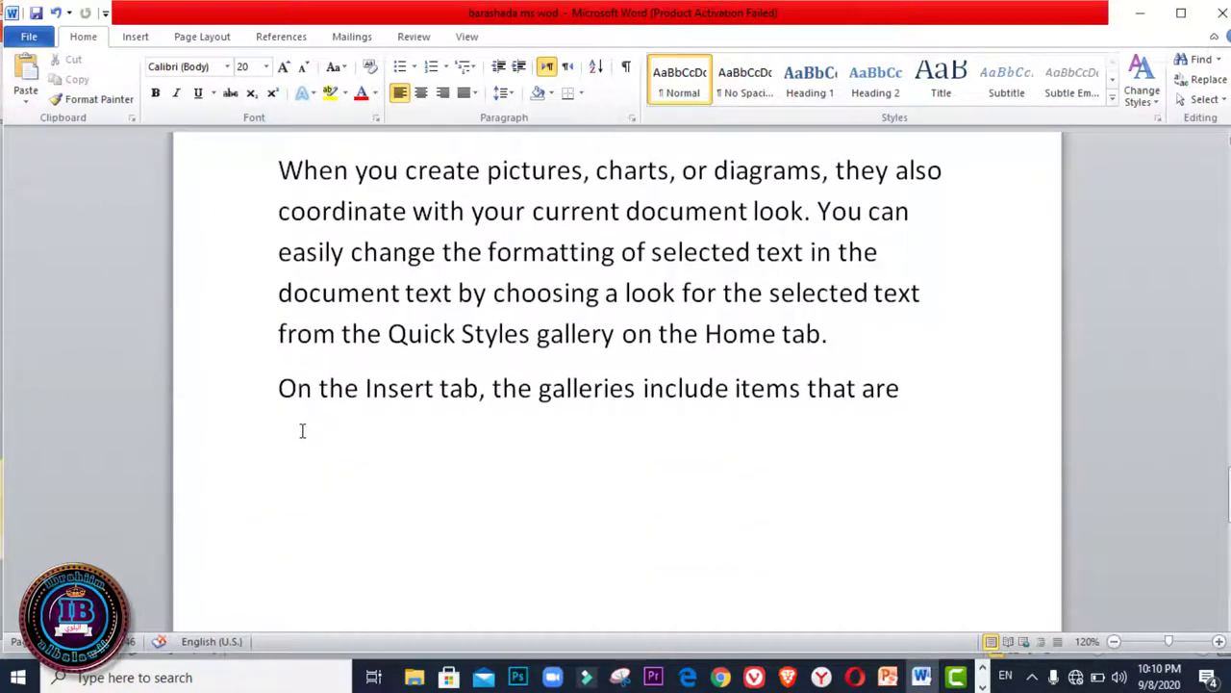
{"action": "left_click", "coordinate": [25, 75]}
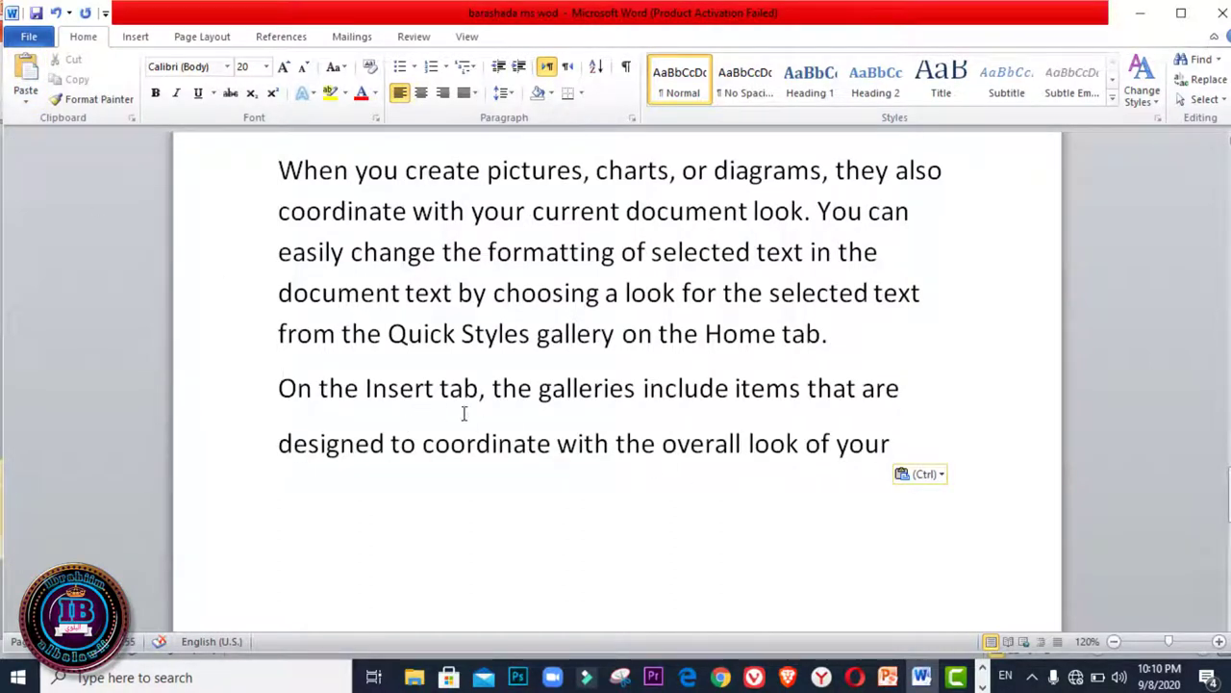
Step: Paste the copied line once more at the end with Ctrl+V
{"action": "scroll", "coordinate": [489, 418], "scroll_direction": "up", "scroll_amount": 1}
{"action": "scroll", "coordinate": [487, 409], "scroll_direction": "up", "scroll_amount": 2}
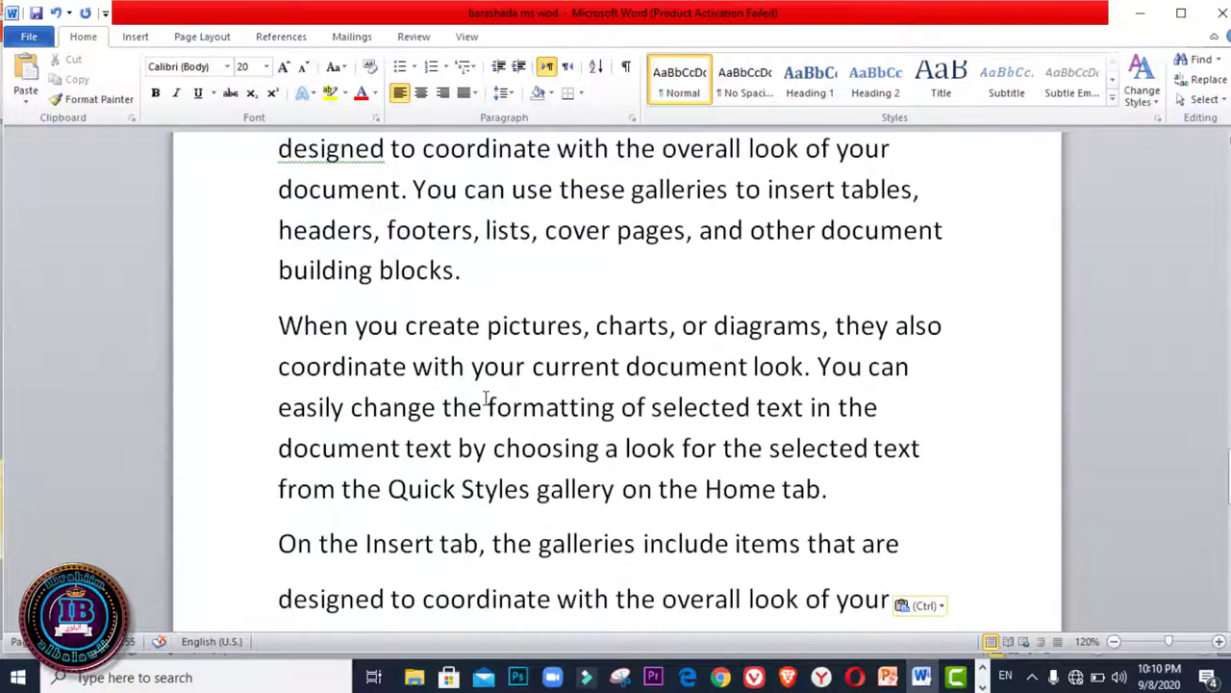
{"action": "scroll", "coordinate": [486, 399], "scroll_direction": "down", "scroll_amount": 3}
{"action": "scroll", "coordinate": [481, 395], "scroll_direction": "up", "scroll_amount": 5}
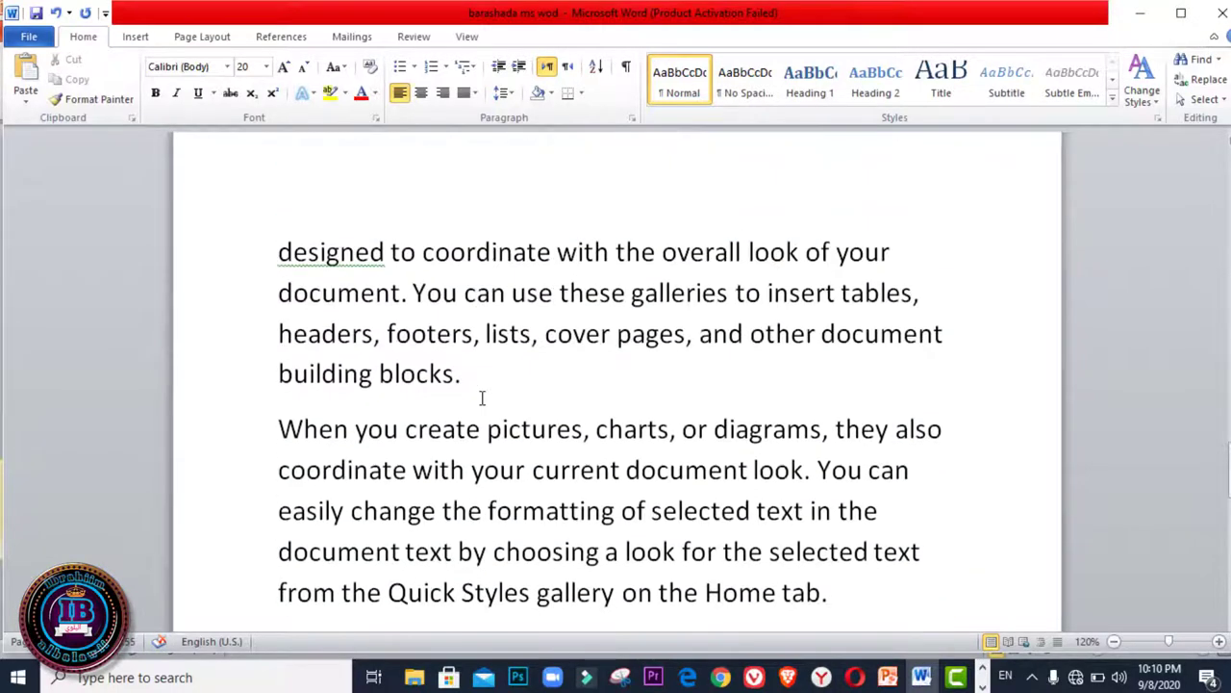
{"action": "scroll", "coordinate": [419, 377], "scroll_direction": "up", "scroll_amount": 1}
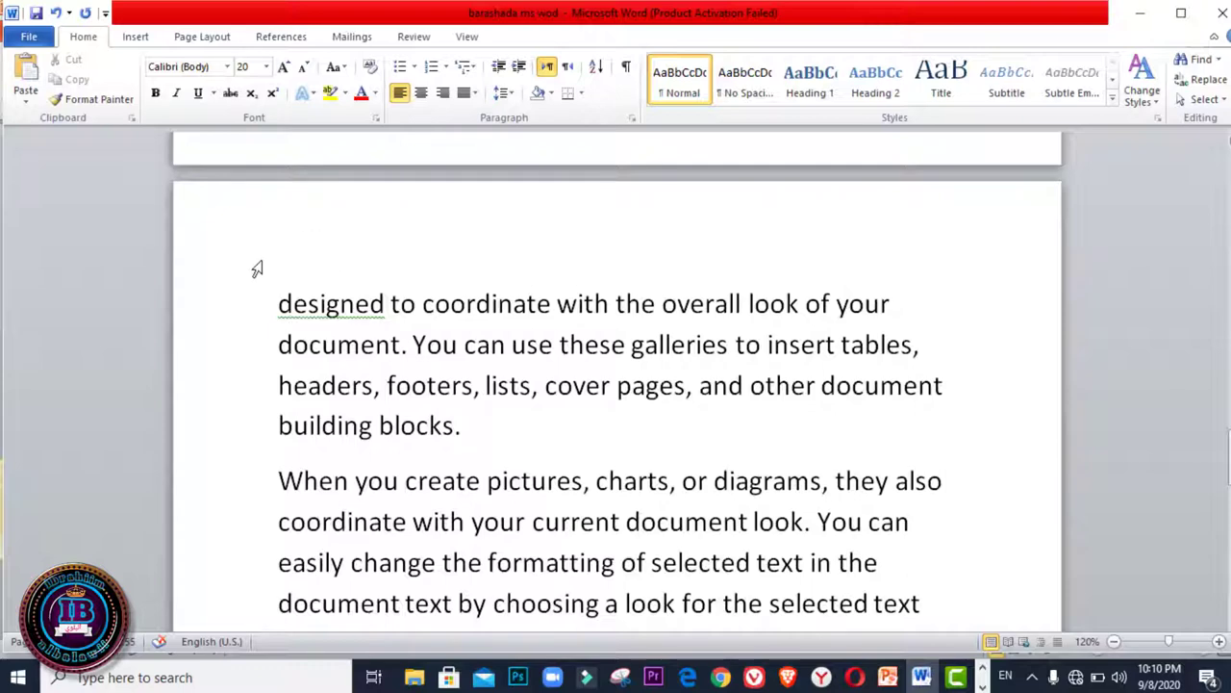
{"action": "key", "text": "ctrl+v"}
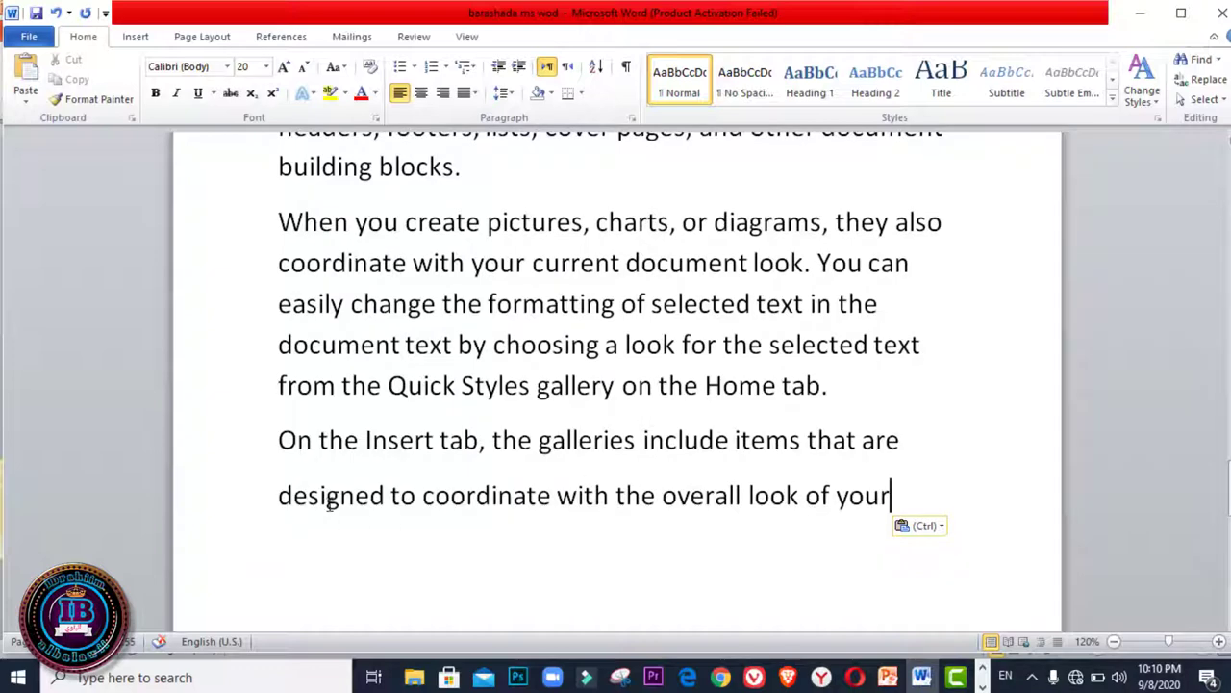
{"action": "scroll", "coordinate": [581, 507], "scroll_direction": "up", "scroll_amount": 3}
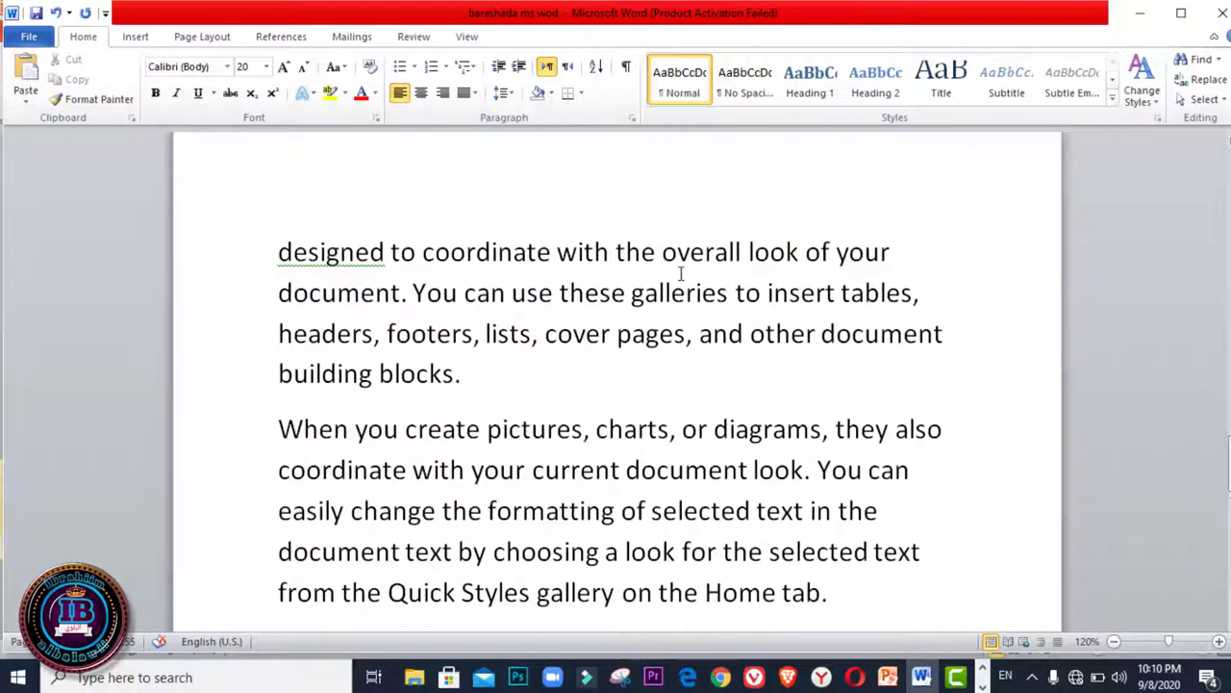
{"action": "scroll", "coordinate": [681, 275], "scroll_direction": "down", "scroll_amount": 3}
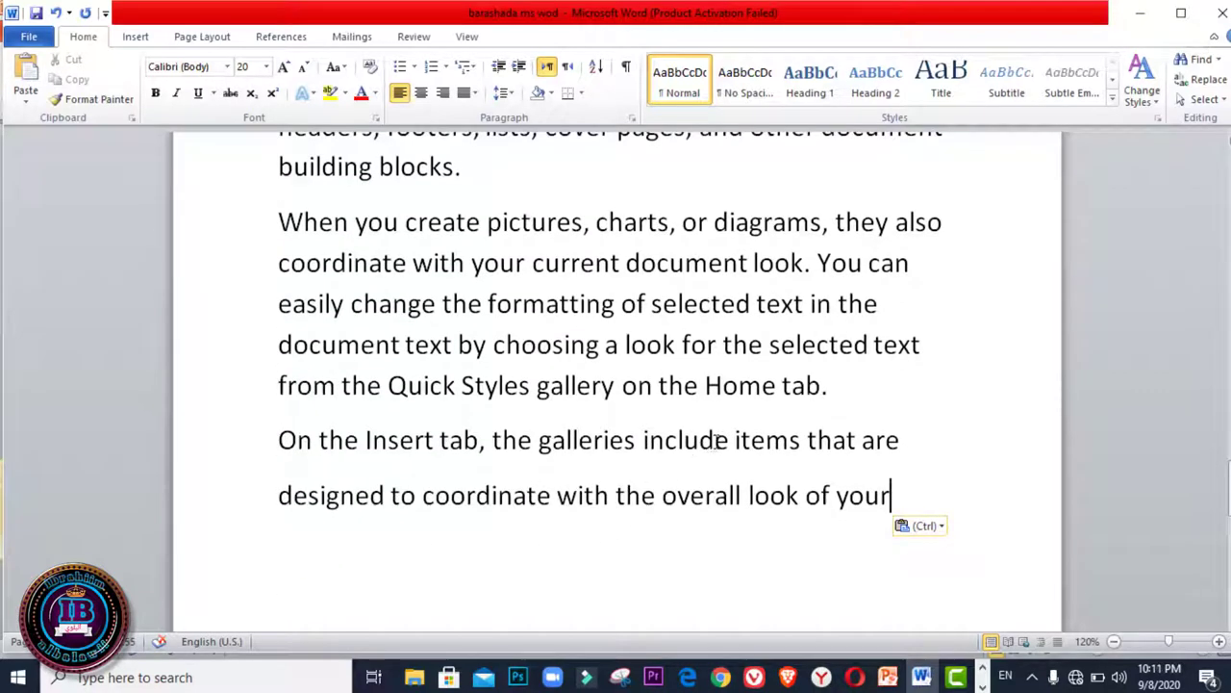
{"action": "scroll", "coordinate": [756, 458], "scroll_direction": "down", "scroll_amount": 5}
{"action": "scroll", "coordinate": [756, 458], "scroll_direction": "up", "scroll_amount": 8}
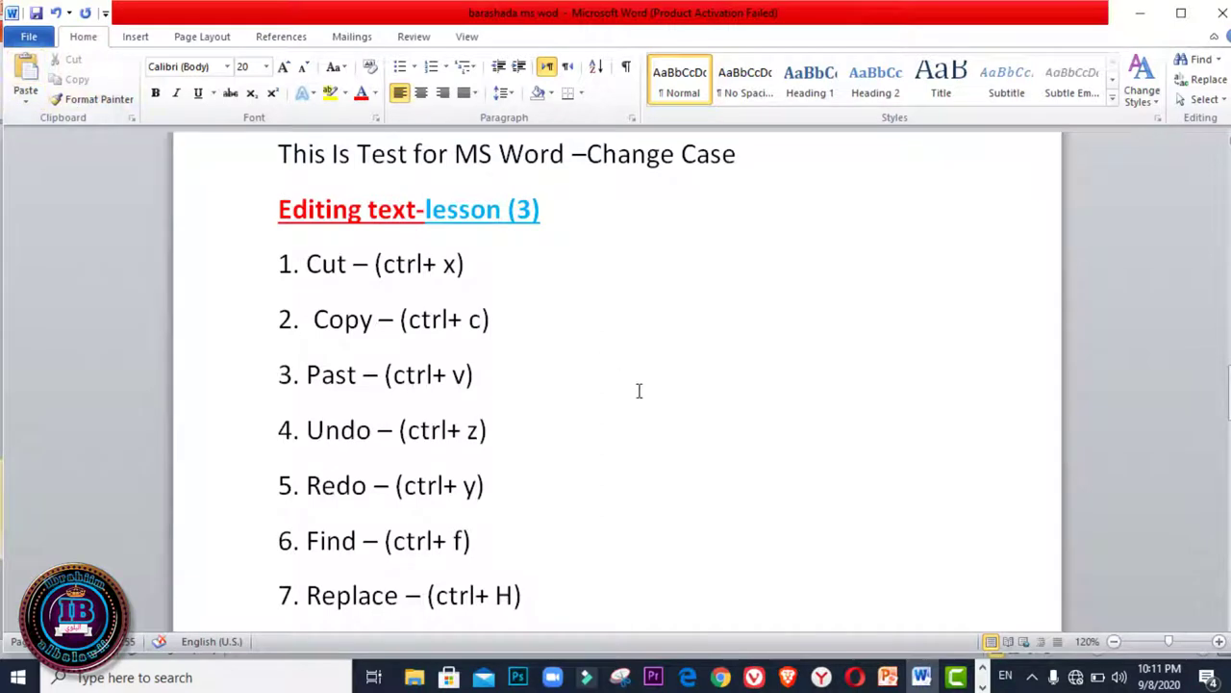
Step: Apply a yellow text highlight to the line 'designed to coordinate with the overall look of your'
{"action": "scroll", "coordinate": [638, 391], "scroll_direction": "down", "scroll_amount": 1}
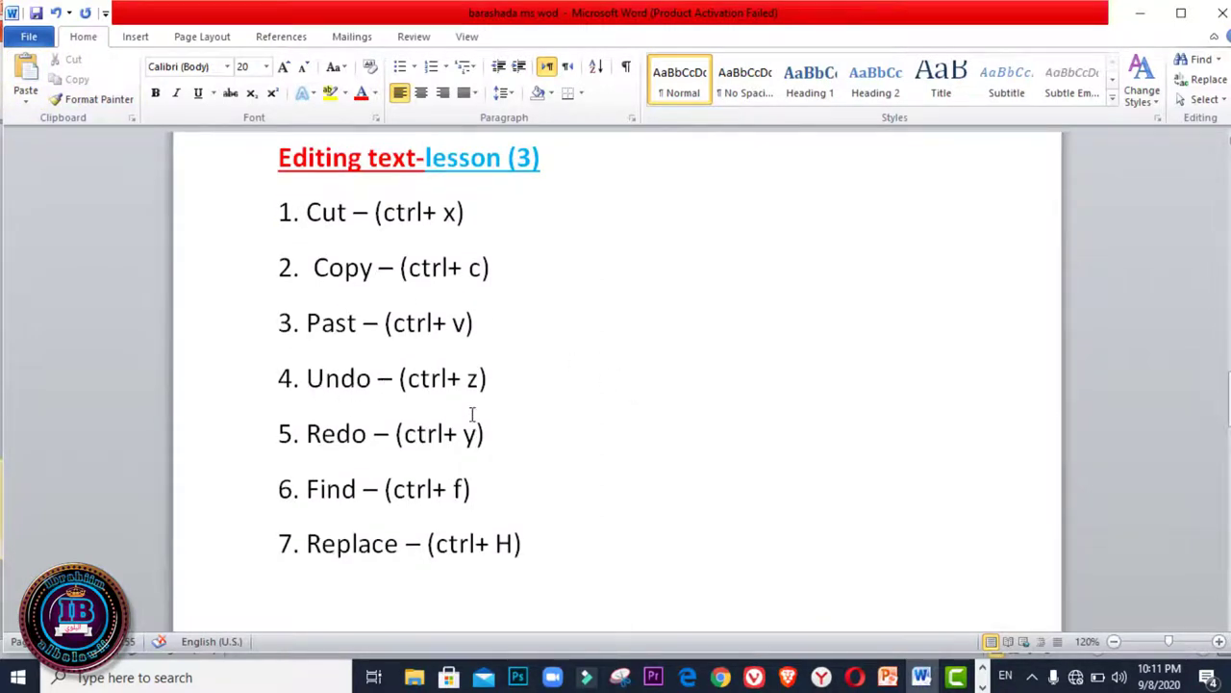
{"action": "scroll", "coordinate": [588, 390], "scroll_direction": "down", "scroll_amount": 2}
{"action": "scroll", "coordinate": [588, 387], "scroll_direction": "down", "scroll_amount": 2}
{"action": "scroll", "coordinate": [588, 387], "scroll_direction": "down", "scroll_amount": 2}
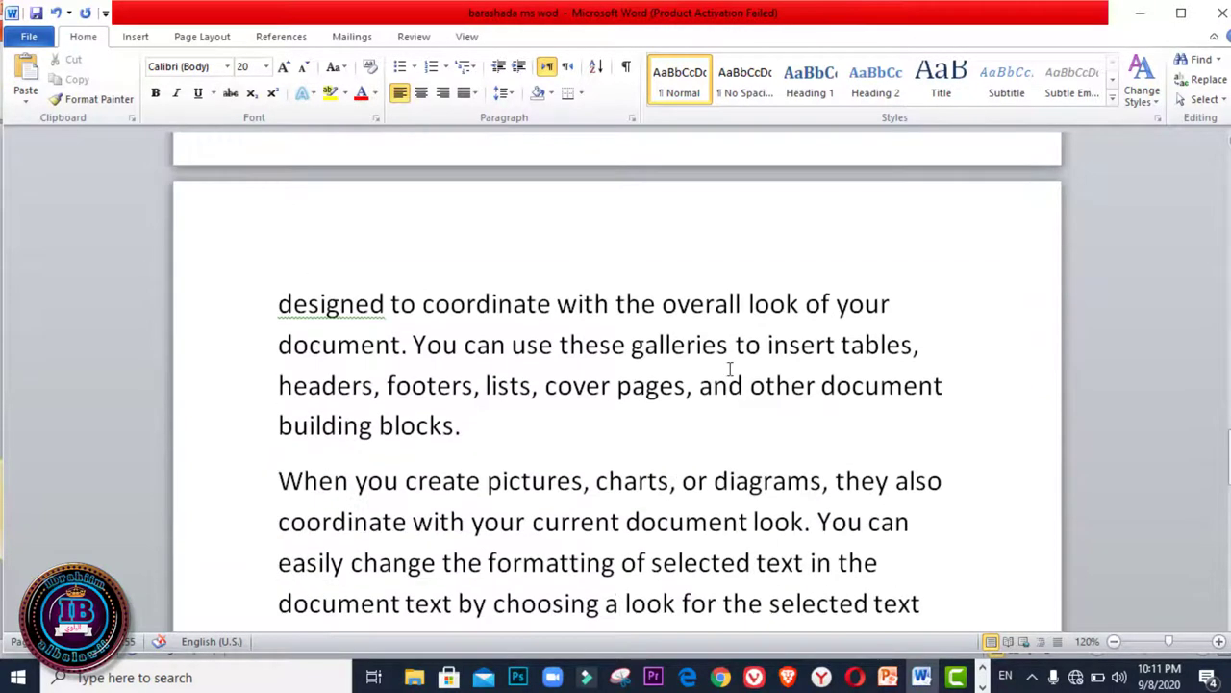
{"action": "left_click_drag", "start_coordinate": [892, 304], "coordinate": [306, 306]}
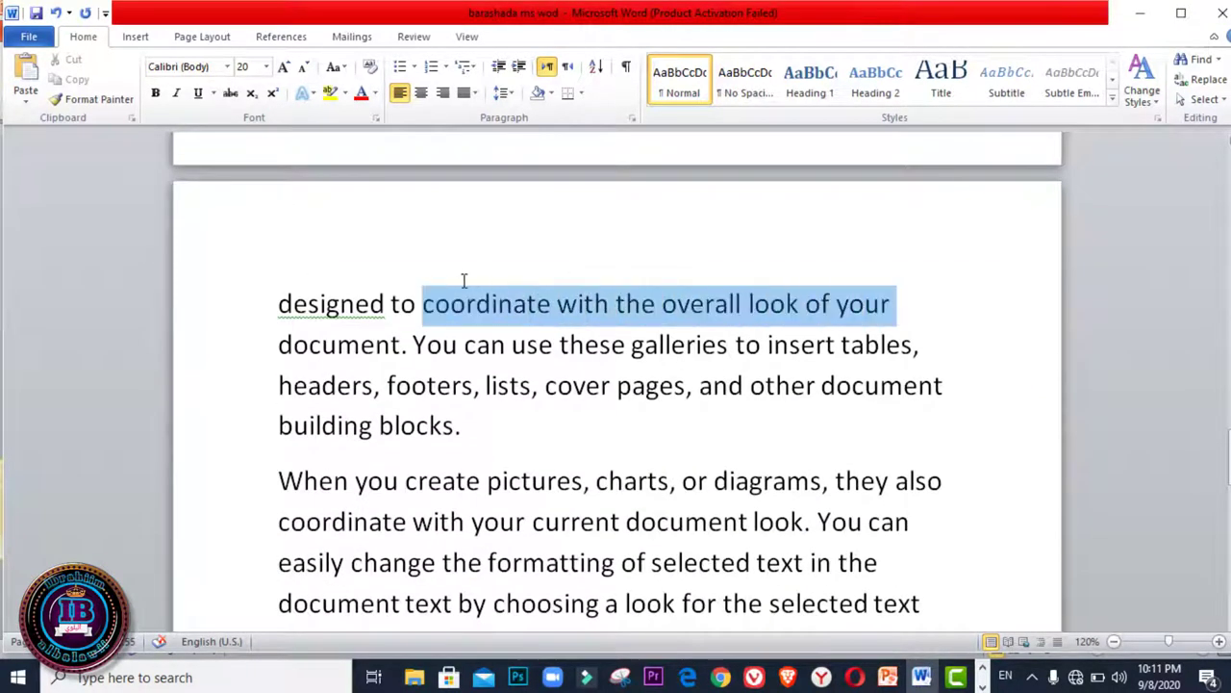
{"action": "left_click", "coordinate": [330, 92]}
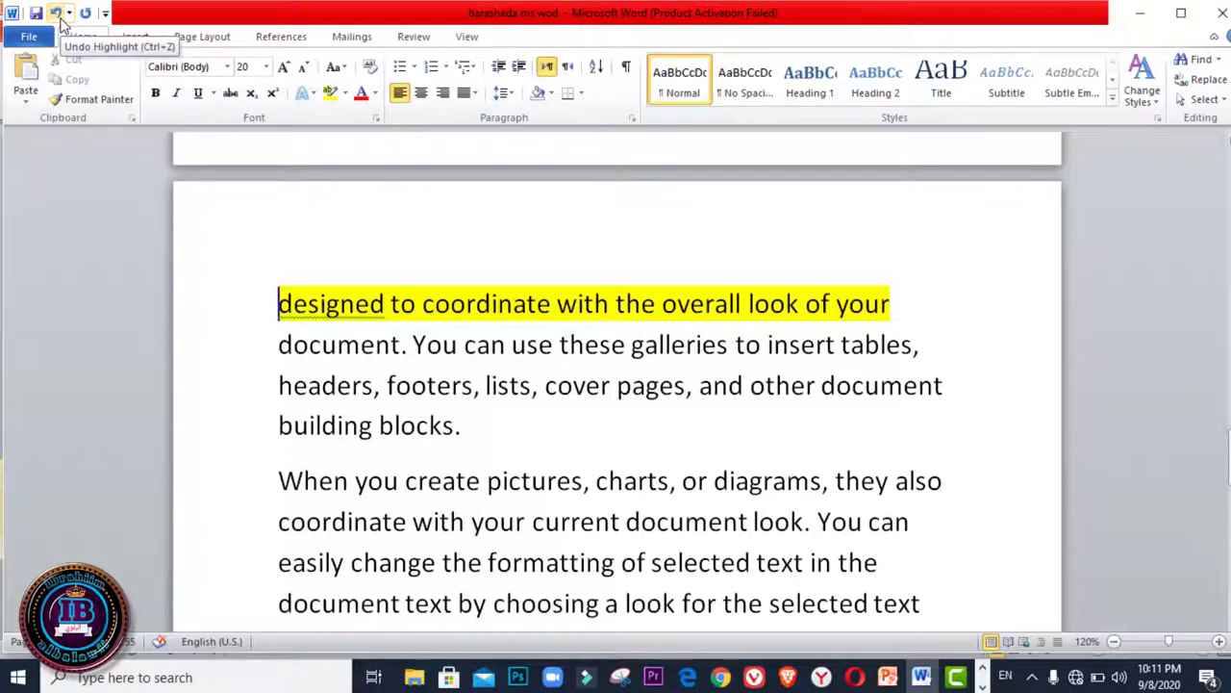
Step: Undo the yellow highlight, then redo it from the Quick Access Toolbar
{"action": "left_click", "coordinate": [58, 13]}
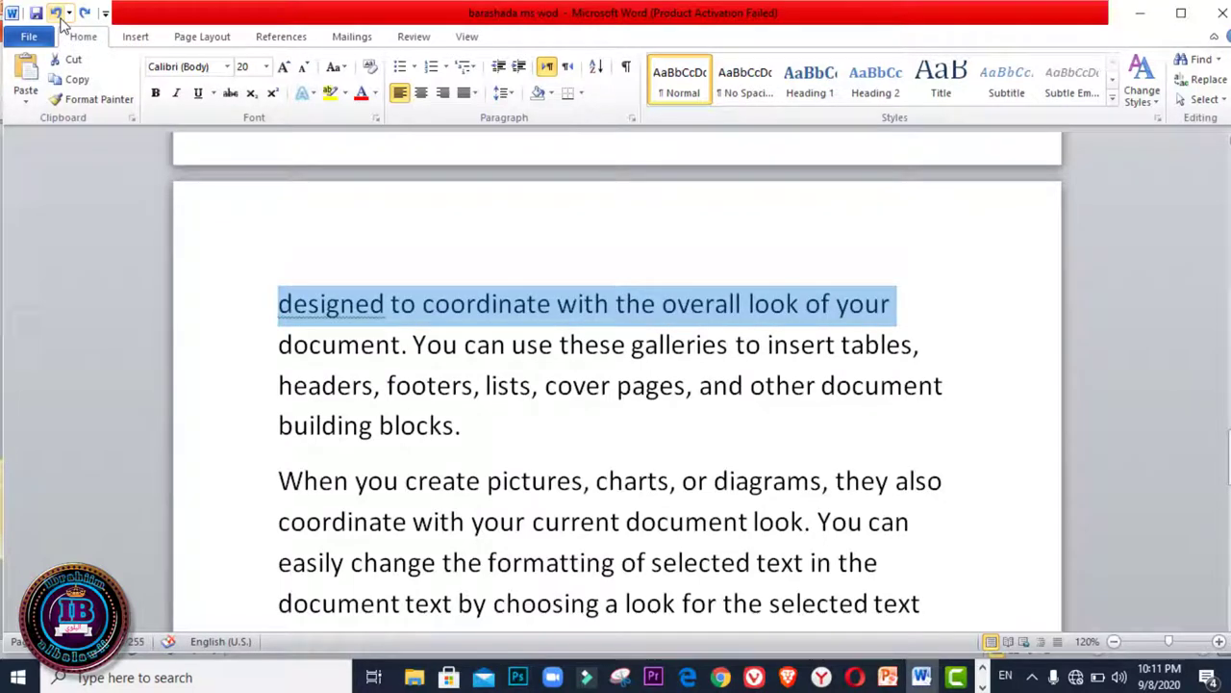
{"action": "scroll", "coordinate": [720, 331], "scroll_direction": "up", "scroll_amount": 3}
{"action": "scroll", "coordinate": [719, 331], "scroll_direction": "up", "scroll_amount": 4}
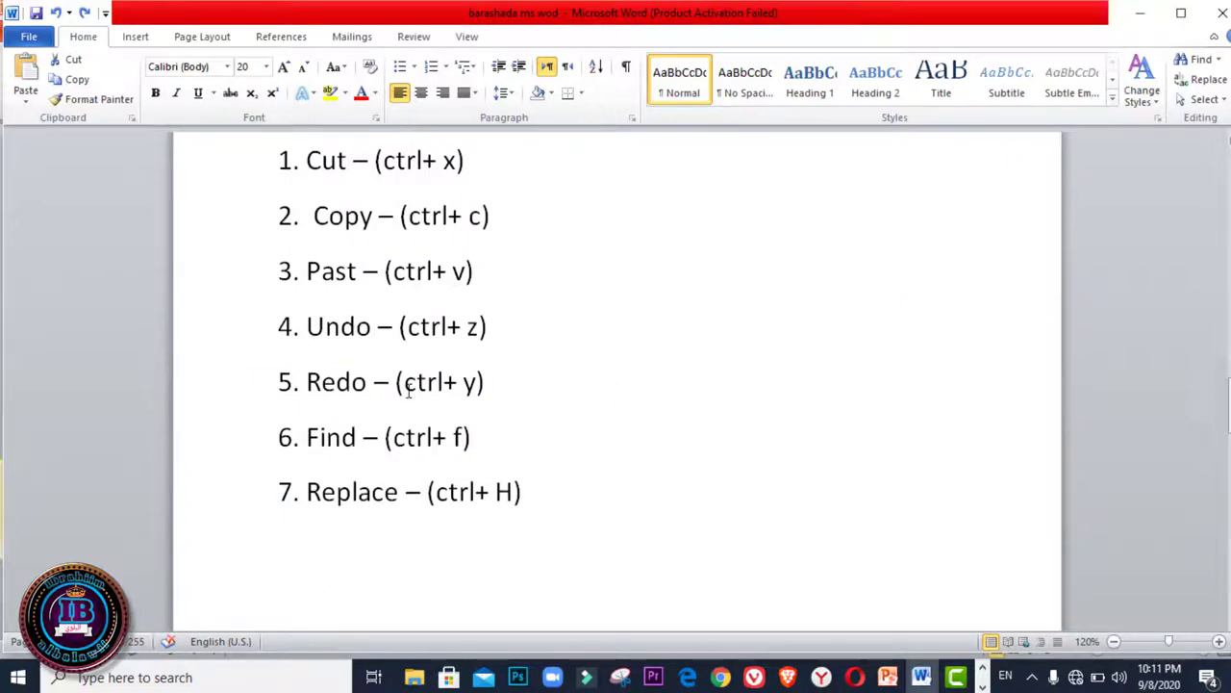
{"action": "scroll", "coordinate": [408, 389], "scroll_direction": "down", "scroll_amount": 4}
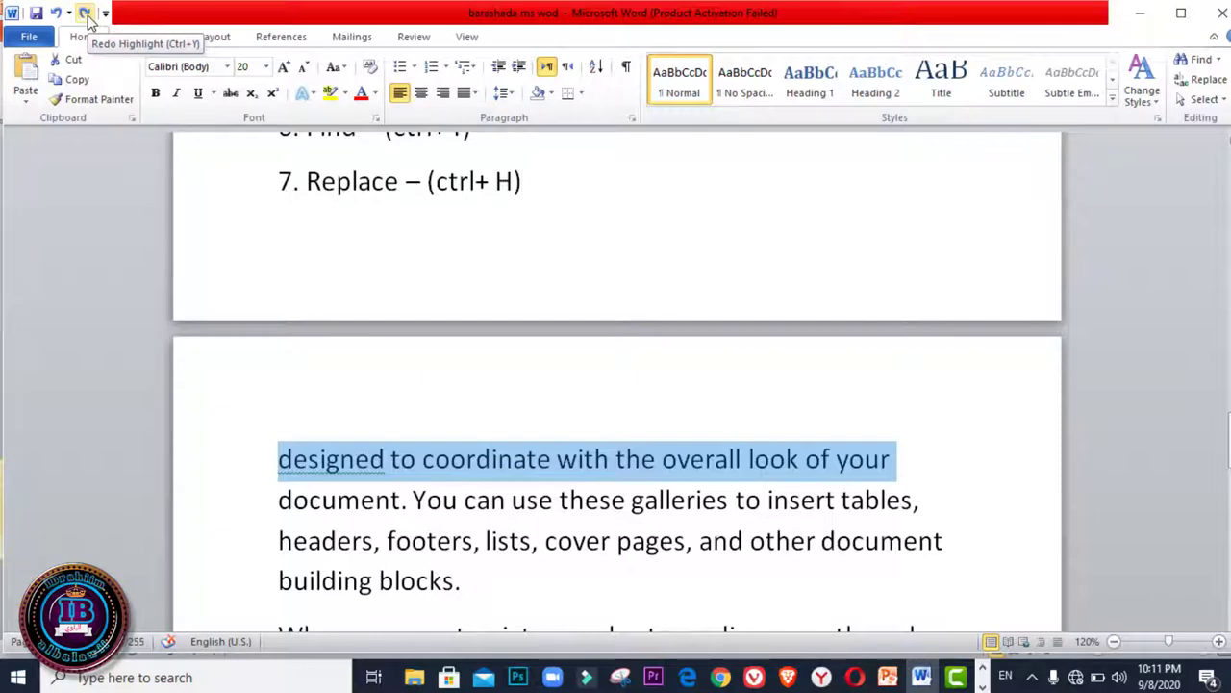
{"action": "left_click", "coordinate": [86, 14]}
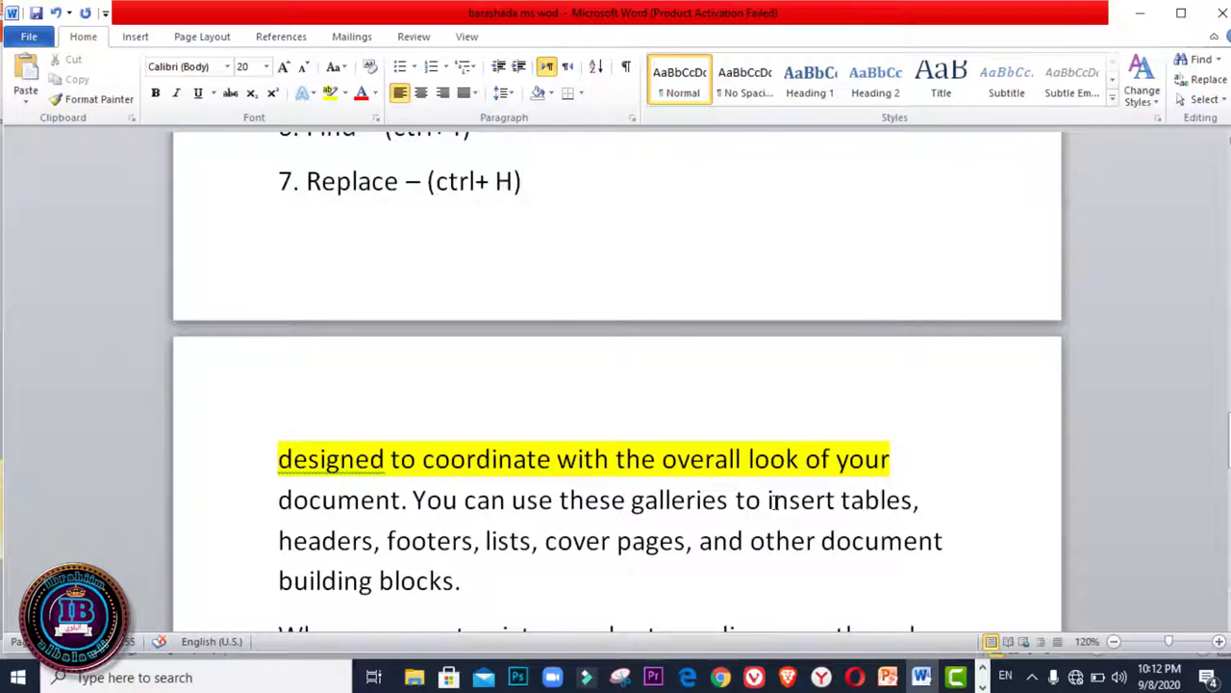
{"action": "scroll", "coordinate": [776, 500], "scroll_direction": "up", "scroll_amount": 2}
{"action": "scroll", "coordinate": [777, 500], "scroll_direction": "up", "scroll_amount": 3}
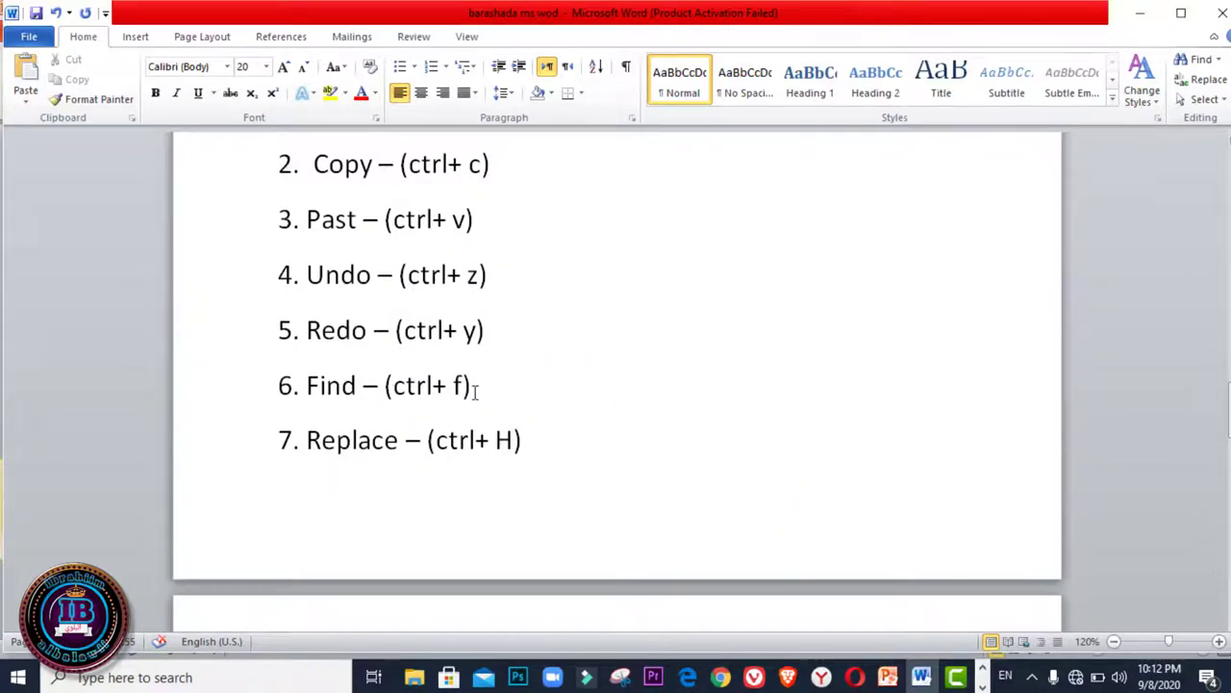
{"action": "scroll", "coordinate": [476, 394], "scroll_direction": "down", "scroll_amount": 5}
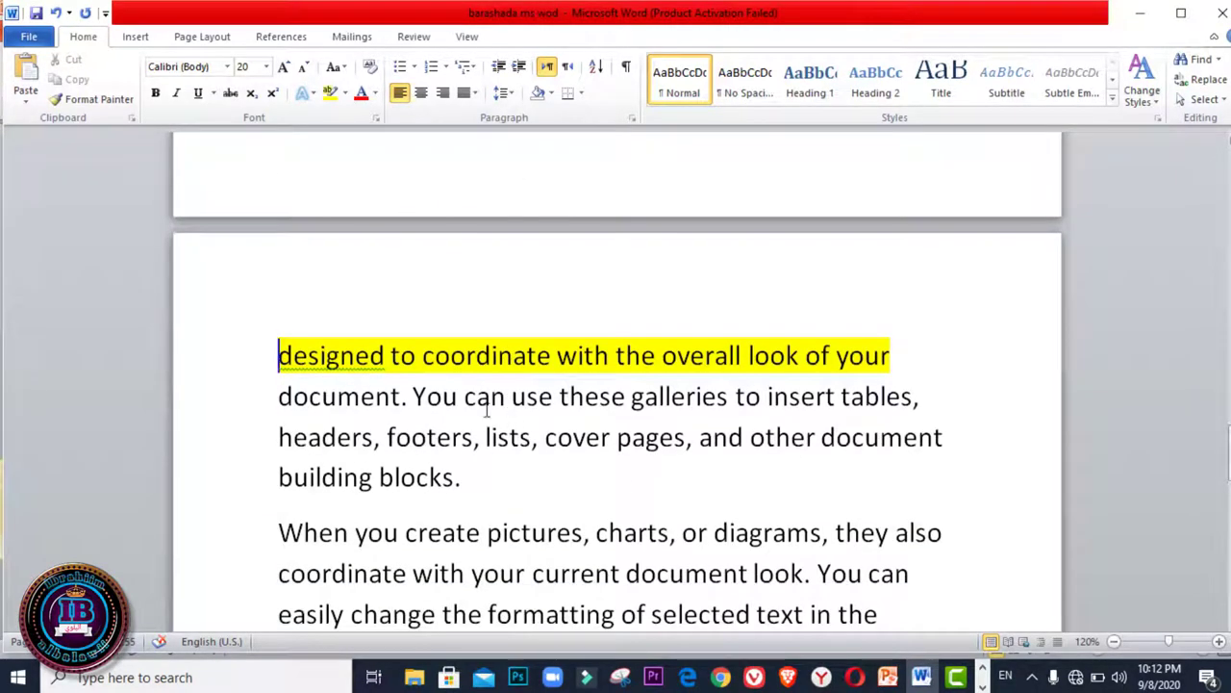
{"action": "scroll", "coordinate": [438, 462], "scroll_direction": "down", "scroll_amount": 1}
{"action": "scroll", "coordinate": [446, 467], "scroll_direction": "down", "scroll_amount": 1}
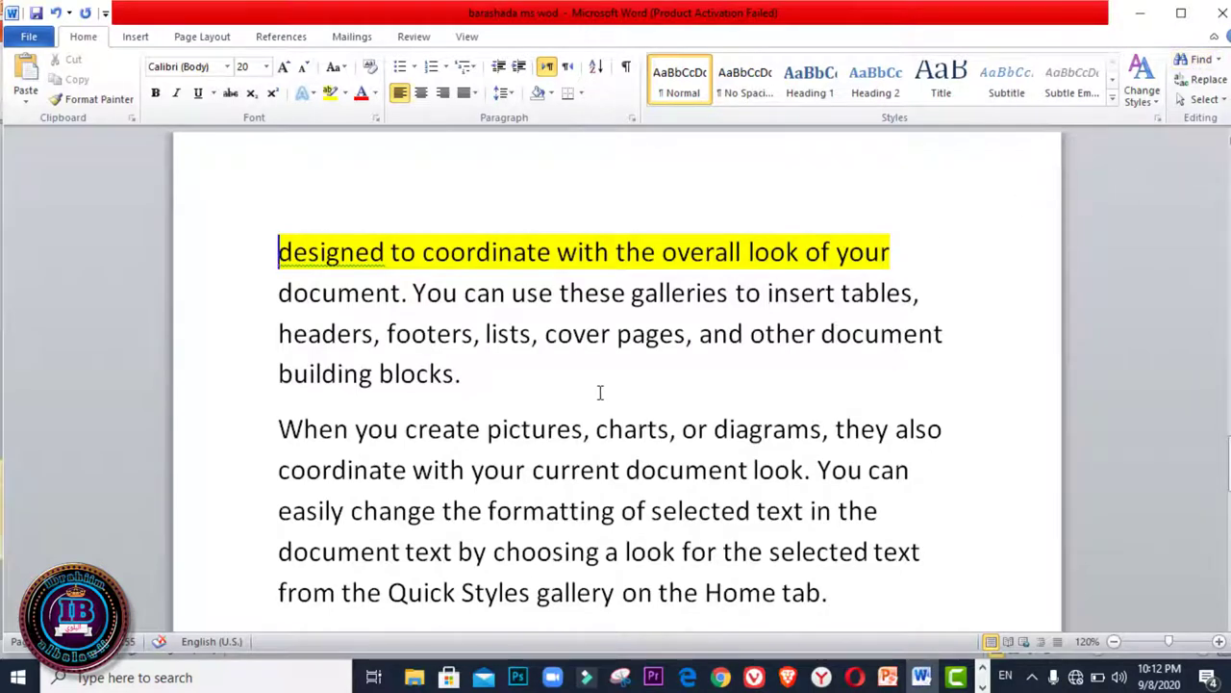
{"action": "scroll", "coordinate": [618, 303], "scroll_direction": "up", "scroll_amount": 3}
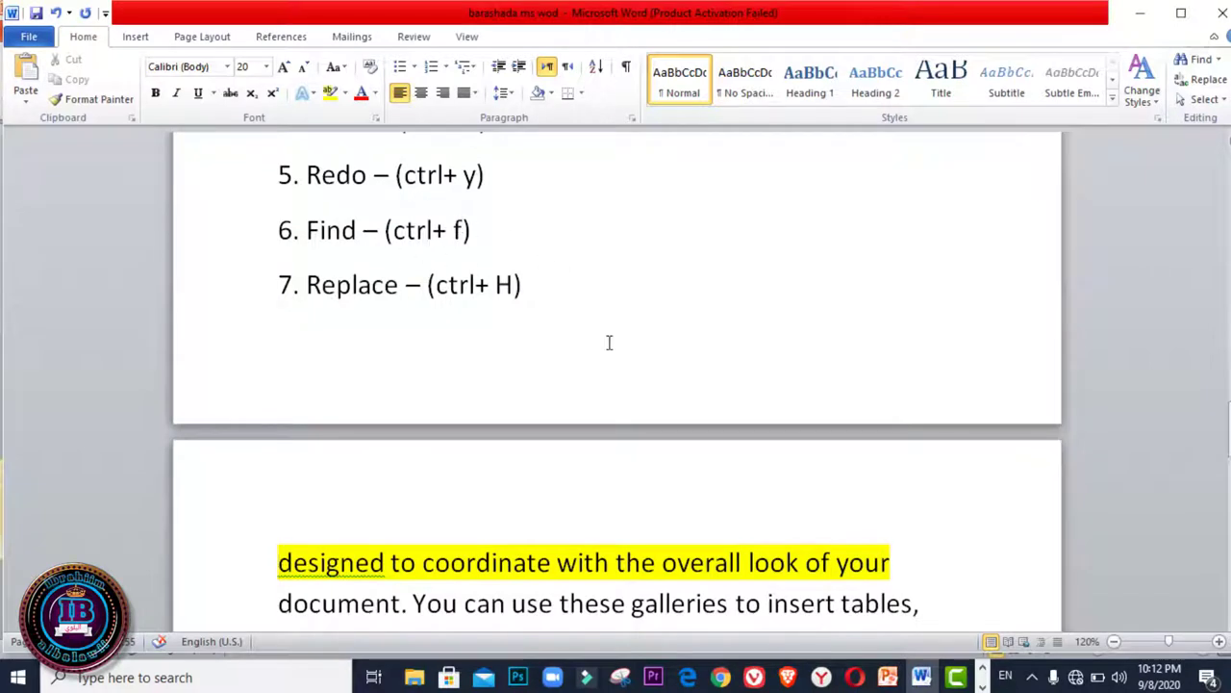
Step: Open the document search pane with Ctrl+F, close it, reopen it and close it again
{"action": "key", "text": "ctrl+f"}
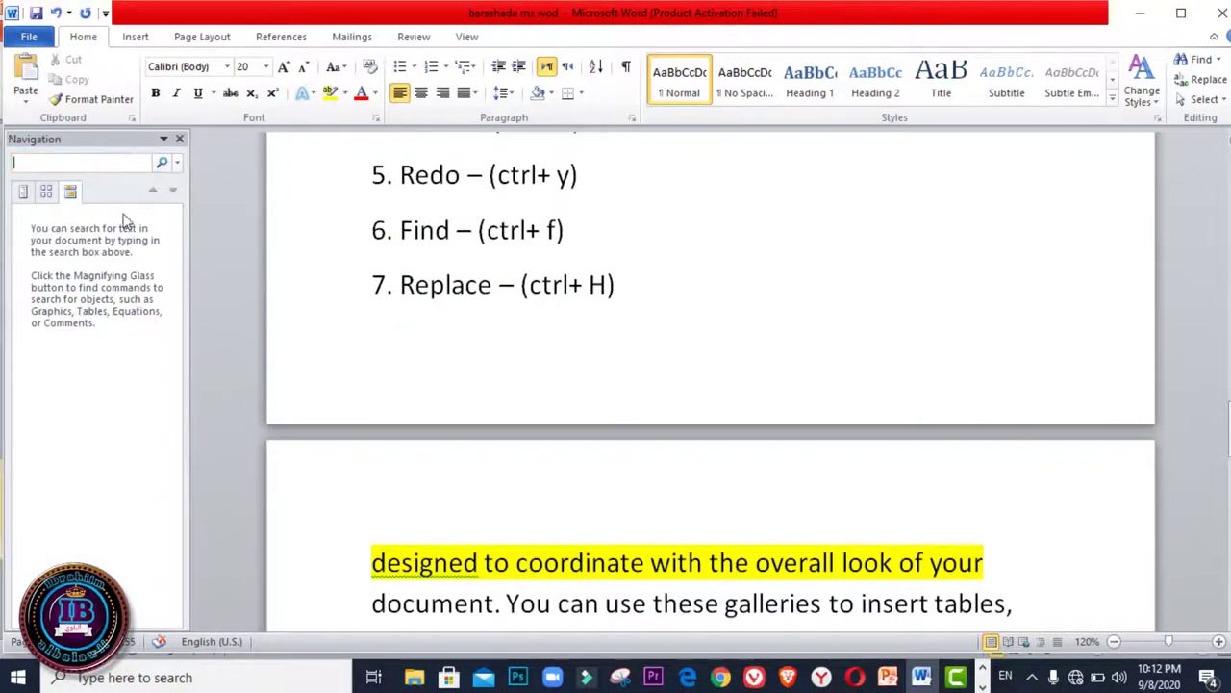
{"action": "left_click", "coordinate": [179, 140]}
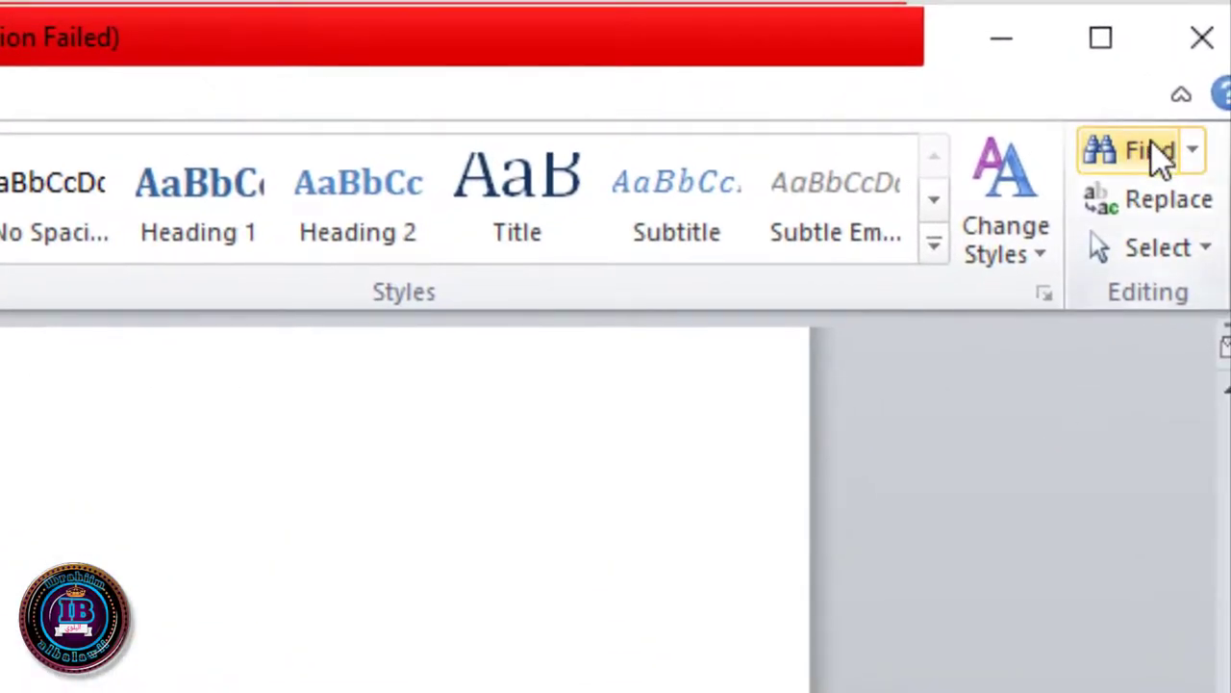
{"action": "left_click", "coordinate": [1155, 148]}
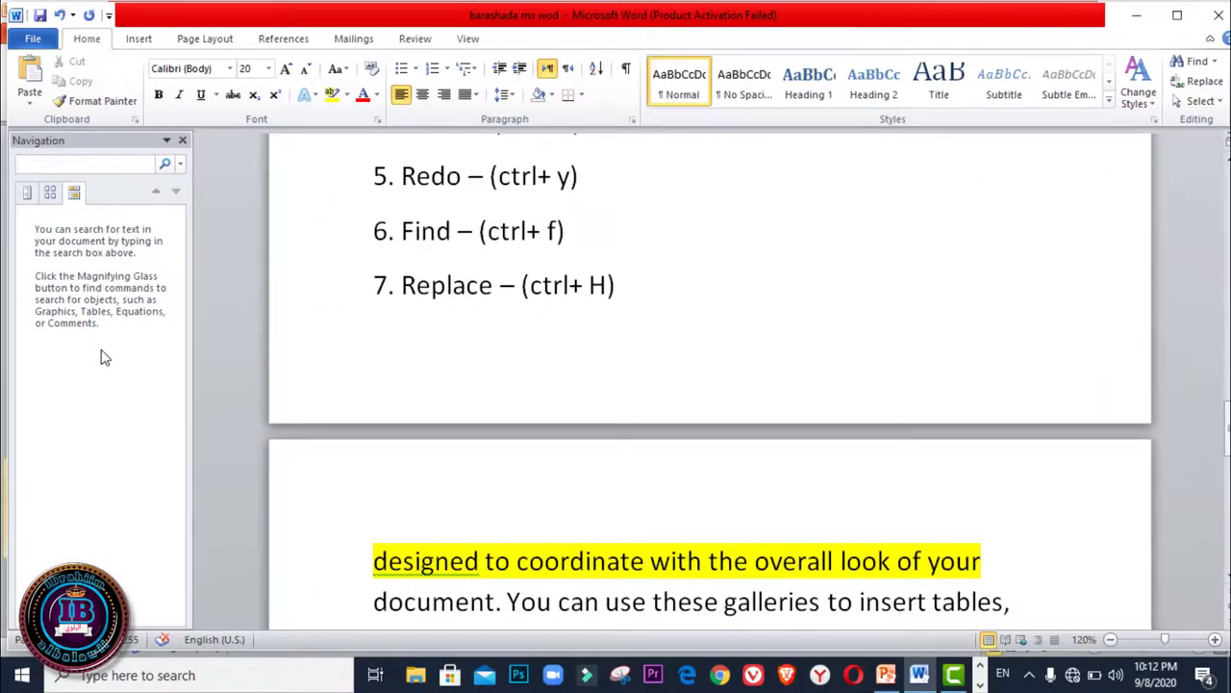
{"action": "left_click", "coordinate": [182, 142]}
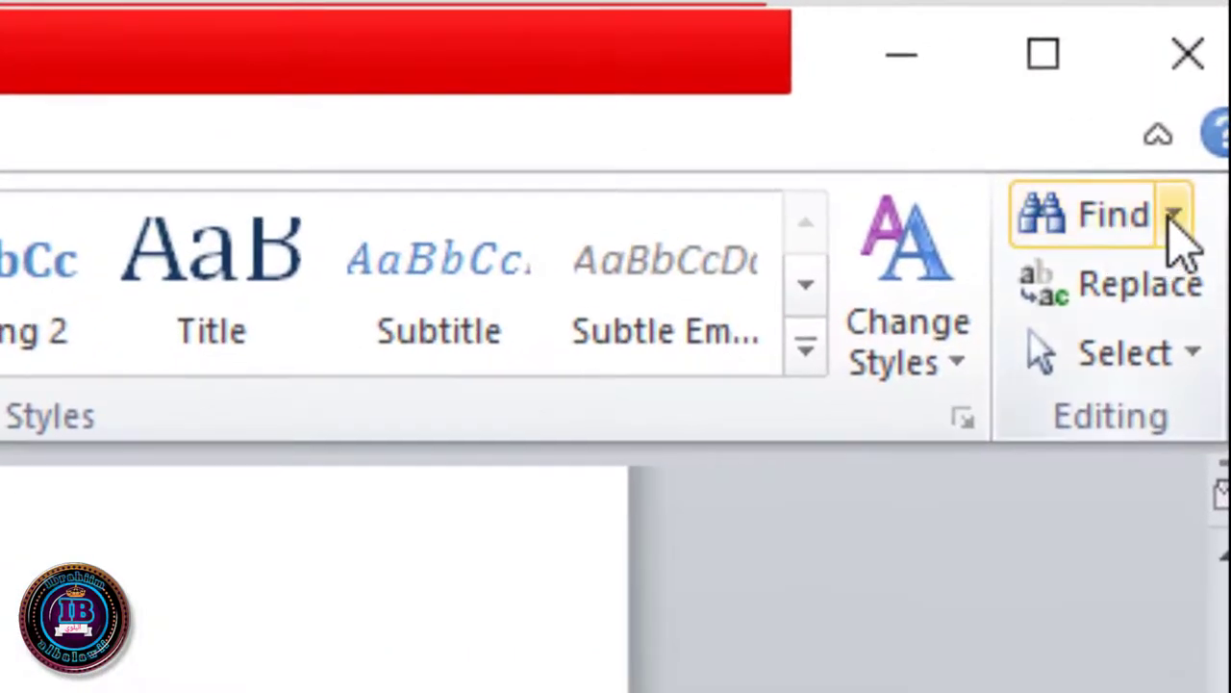
Step: In Advanced Find, search for 'you' and use Reading Highlight > Highlight All on all six matches
{"action": "left_click", "coordinate": [1172, 222]}
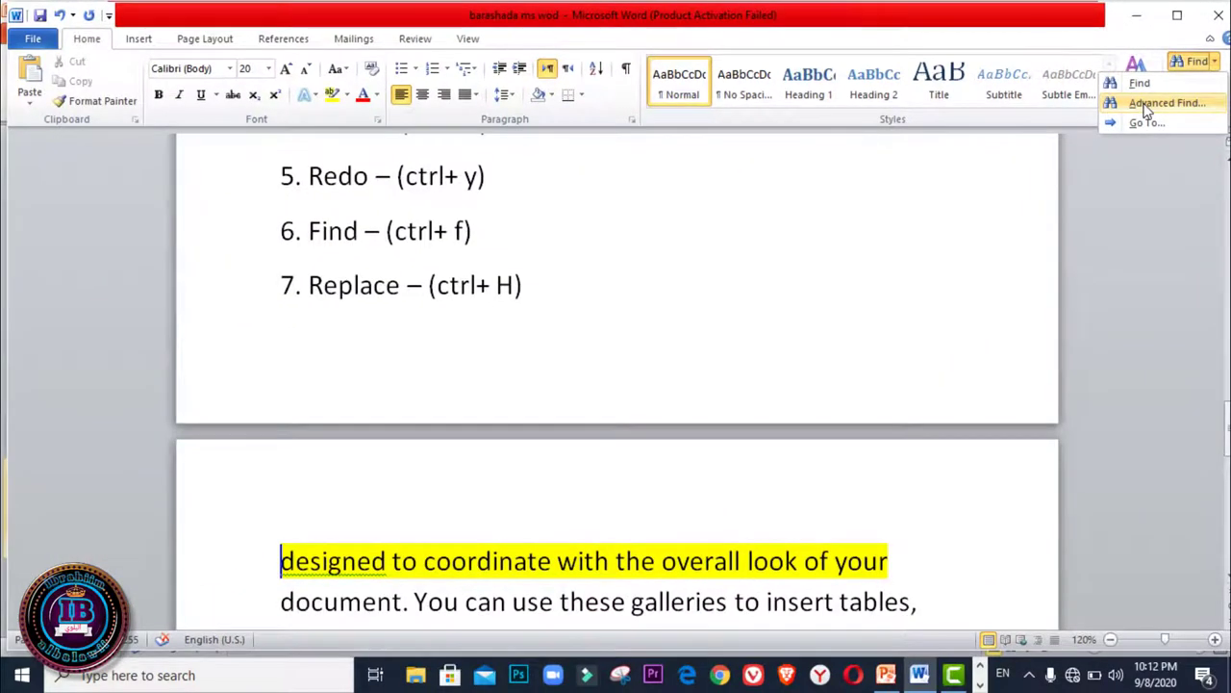
{"action": "left_click", "coordinate": [1159, 103]}
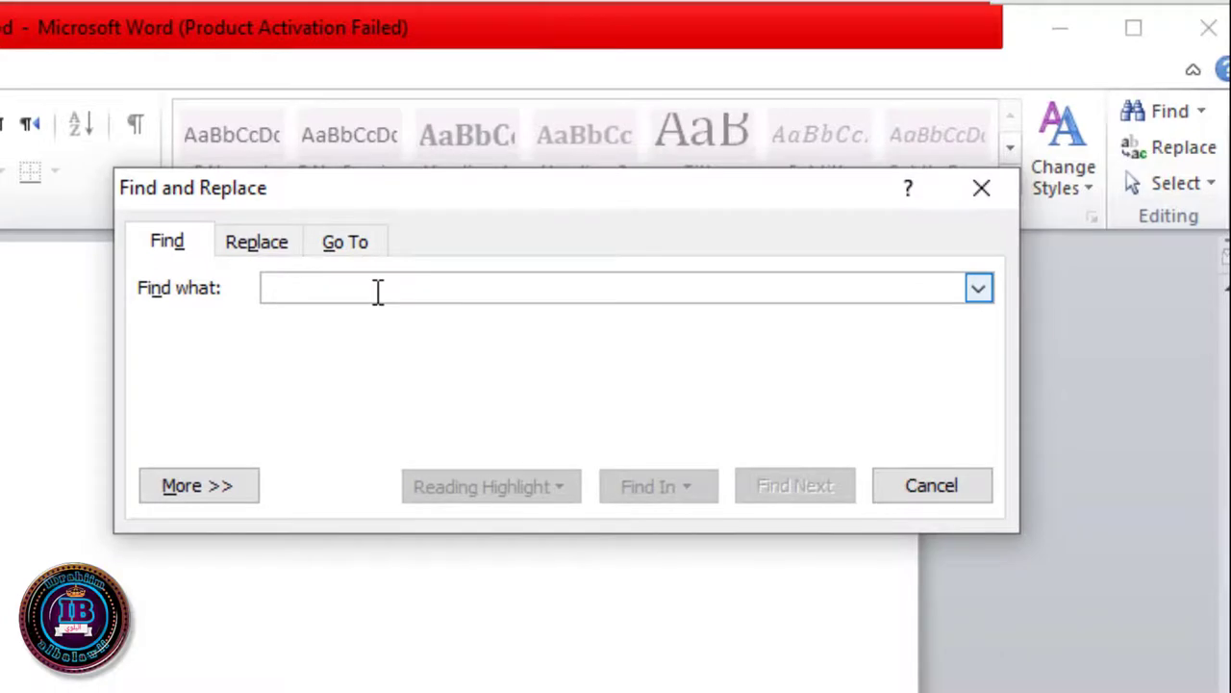
{"action": "type", "text": "you"}
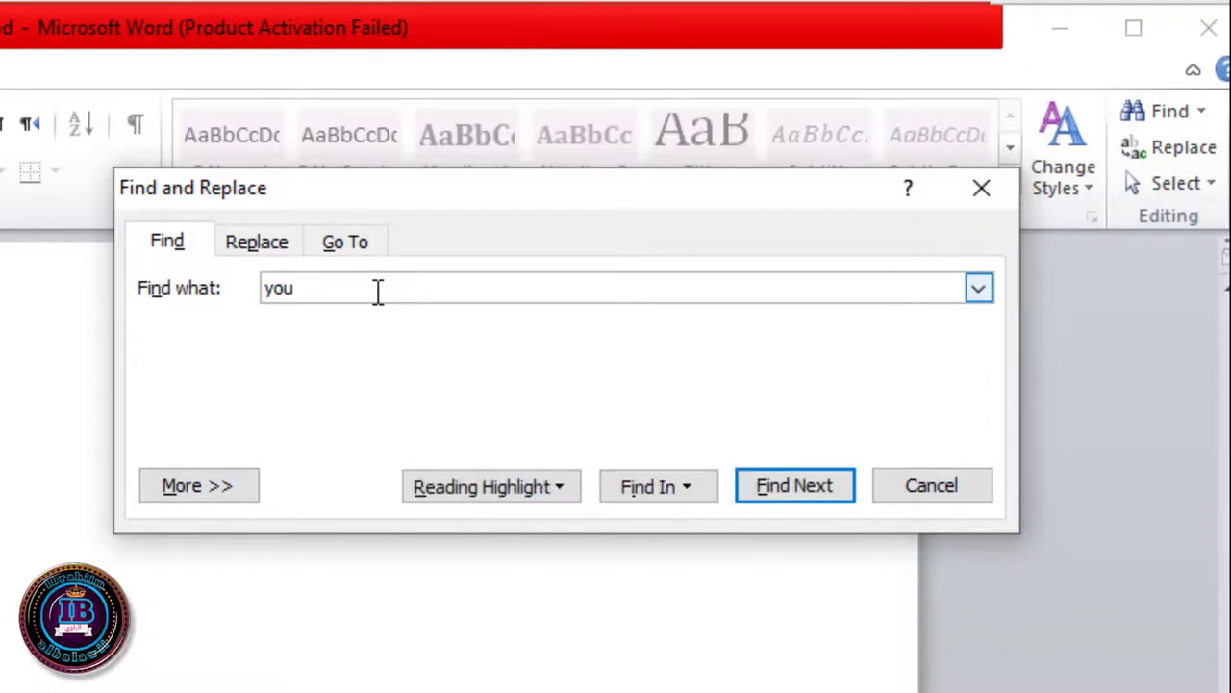
{"action": "left_click", "coordinate": [661, 491]}
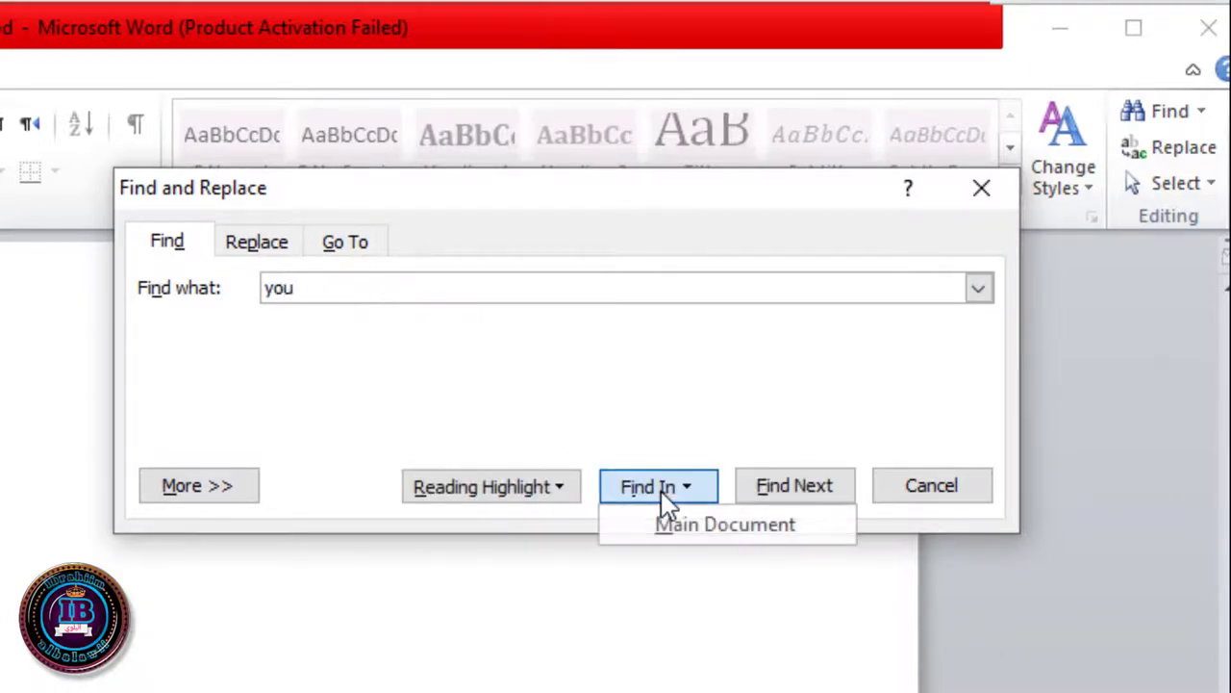
{"action": "left_click", "coordinate": [661, 493]}
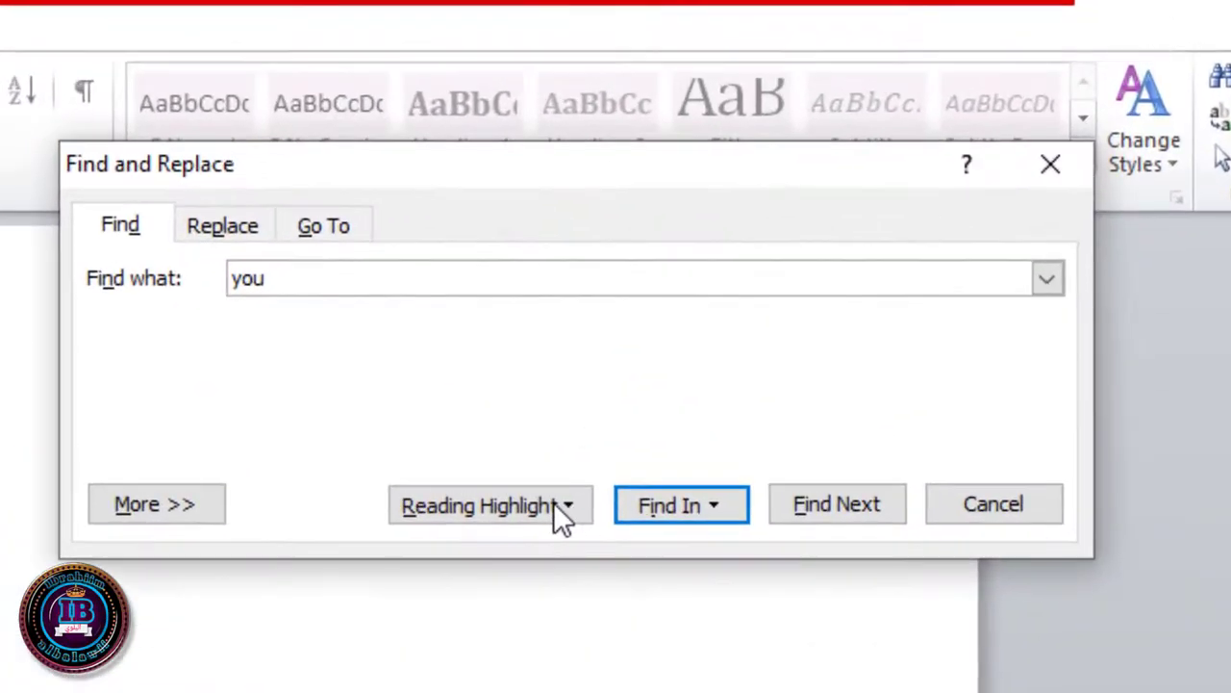
{"action": "left_click", "coordinate": [859, 270]}
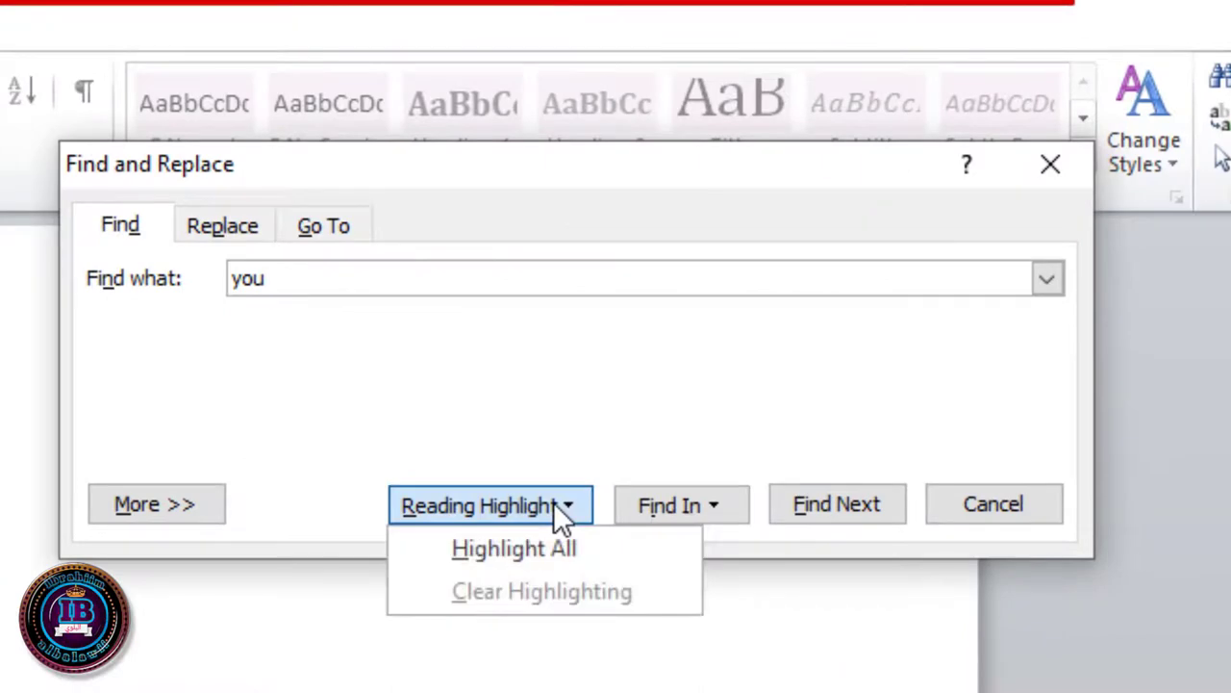
{"action": "left_click", "coordinate": [514, 541]}
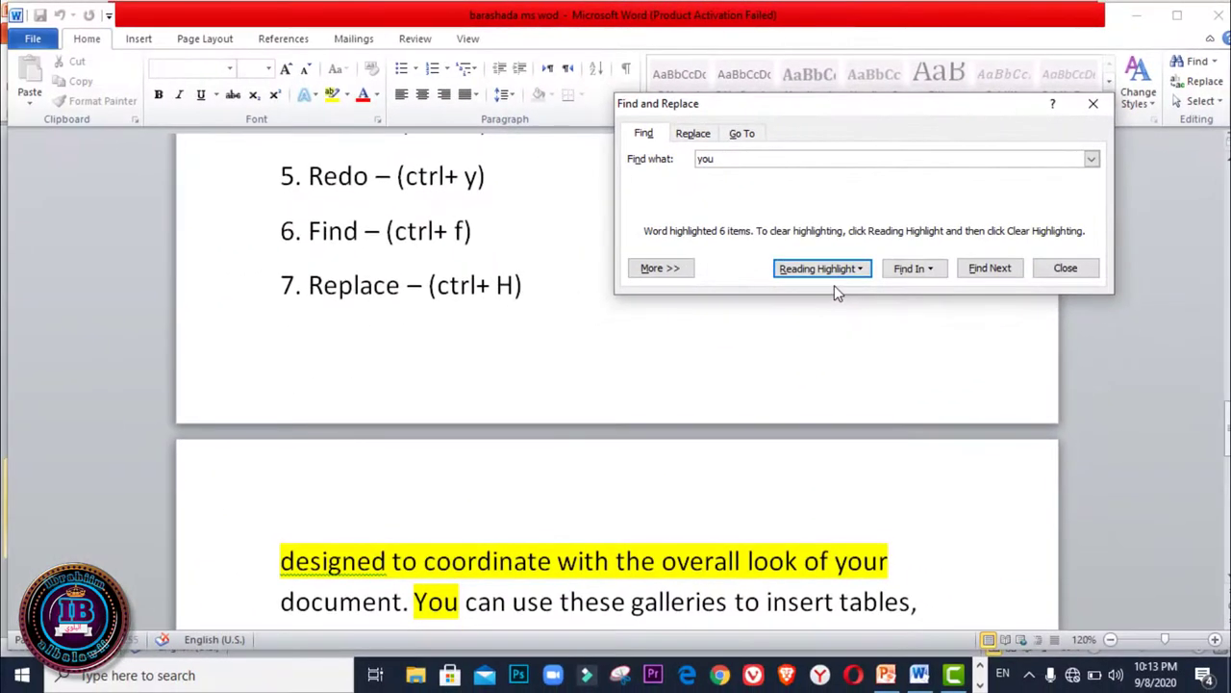
Step: Review the highlighted 'you' matches and jump to the next one with Find Next
{"action": "scroll", "coordinate": [875, 459], "scroll_direction": "down", "scroll_amount": 2}
{"action": "scroll", "coordinate": [876, 460], "scroll_direction": "down", "scroll_amount": 2}
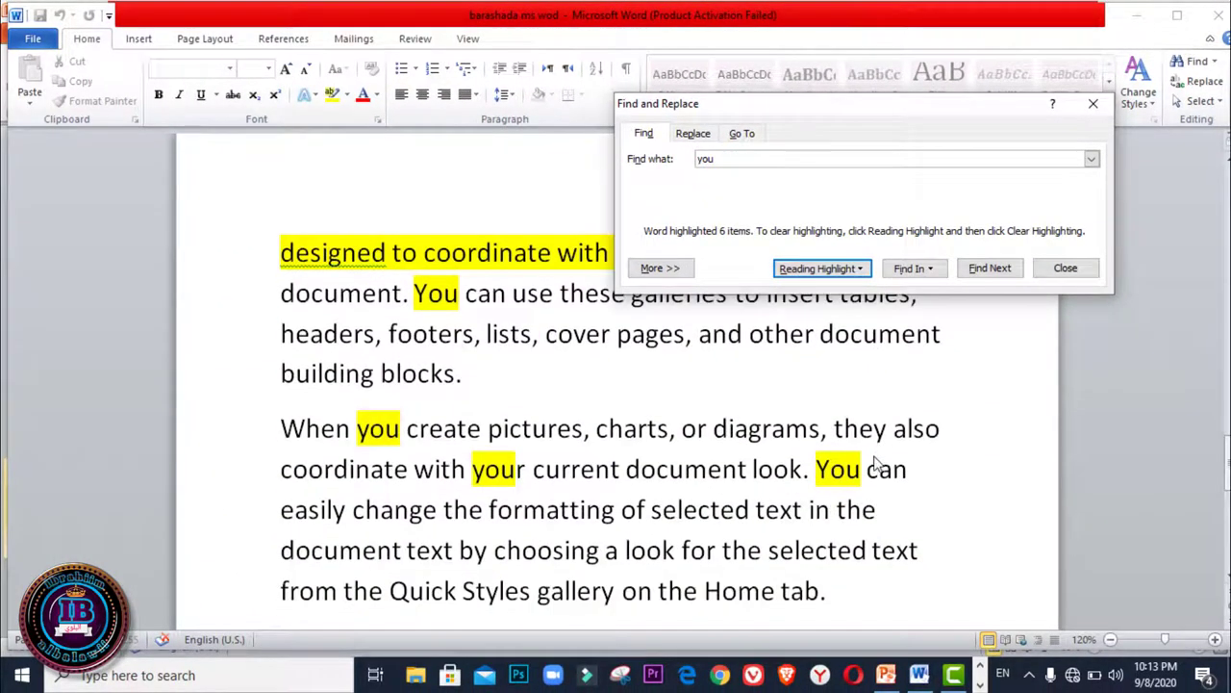
{"action": "scroll", "coordinate": [876, 464], "scroll_direction": "down", "scroll_amount": 2}
{"action": "scroll", "coordinate": [876, 470], "scroll_direction": "down", "scroll_amount": 1}
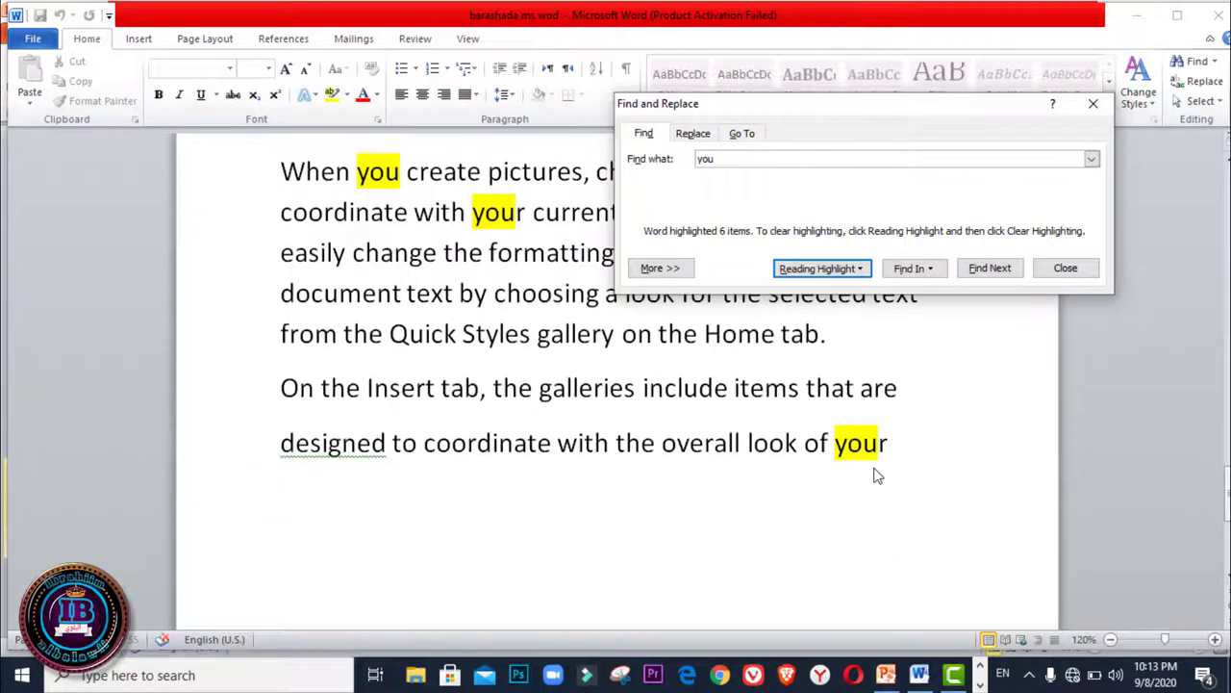
{"action": "scroll", "coordinate": [875, 473], "scroll_direction": "up", "scroll_amount": 2}
{"action": "scroll", "coordinate": [876, 473], "scroll_direction": "up", "scroll_amount": 3}
{"action": "scroll", "coordinate": [876, 475], "scroll_direction": "up", "scroll_amount": 2}
{"action": "scroll", "coordinate": [875, 475], "scroll_direction": "up", "scroll_amount": 6}
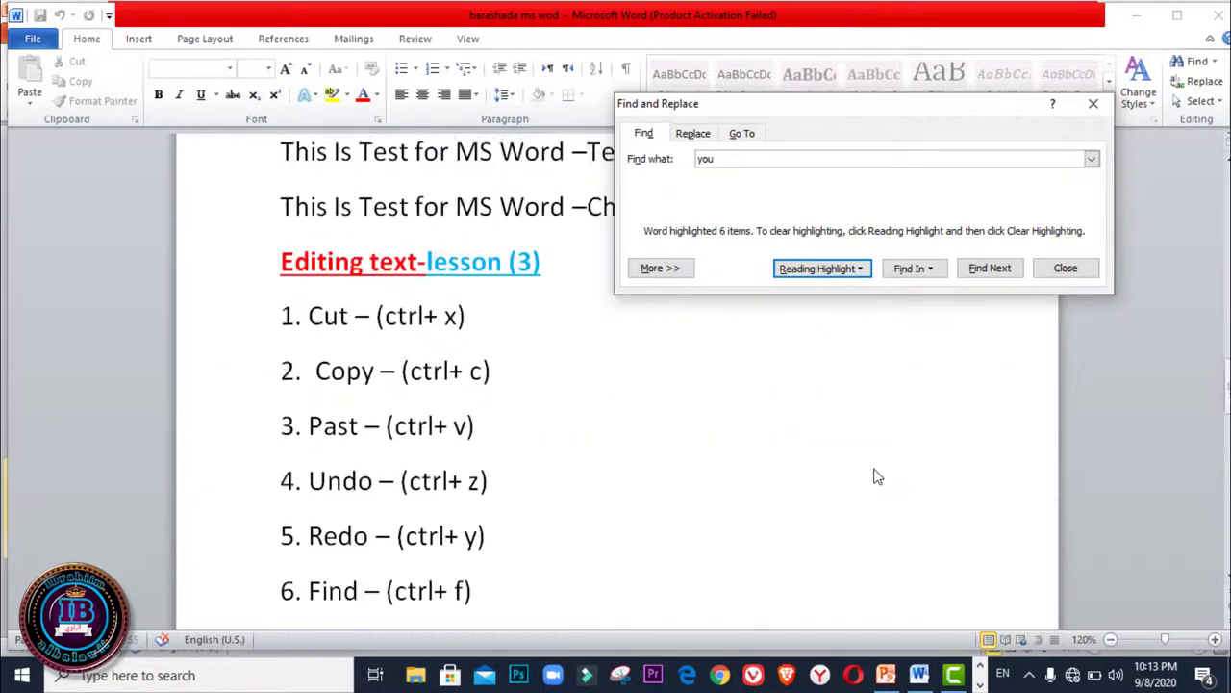
{"action": "scroll", "coordinate": [875, 475], "scroll_direction": "up", "scroll_amount": 4}
{"action": "scroll", "coordinate": [875, 475], "scroll_direction": "up", "scroll_amount": 5}
{"action": "scroll", "coordinate": [876, 476], "scroll_direction": "up", "scroll_amount": 5}
{"action": "scroll", "coordinate": [875, 475], "scroll_direction": "down", "scroll_amount": 5}
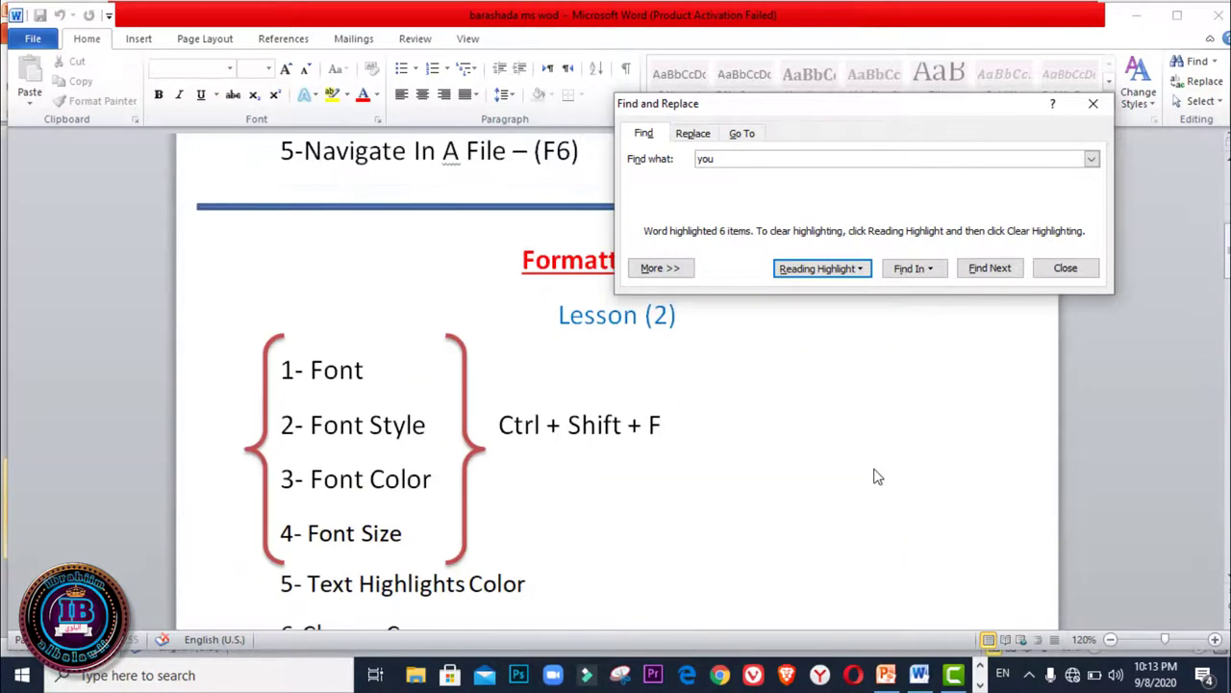
{"action": "scroll", "coordinate": [875, 476], "scroll_direction": "down", "scroll_amount": 6}
{"action": "left_click", "coordinate": [990, 268]}
Step: Close the Find and Replace window and scroll through the document
{"action": "left_click", "coordinate": [1093, 40]}
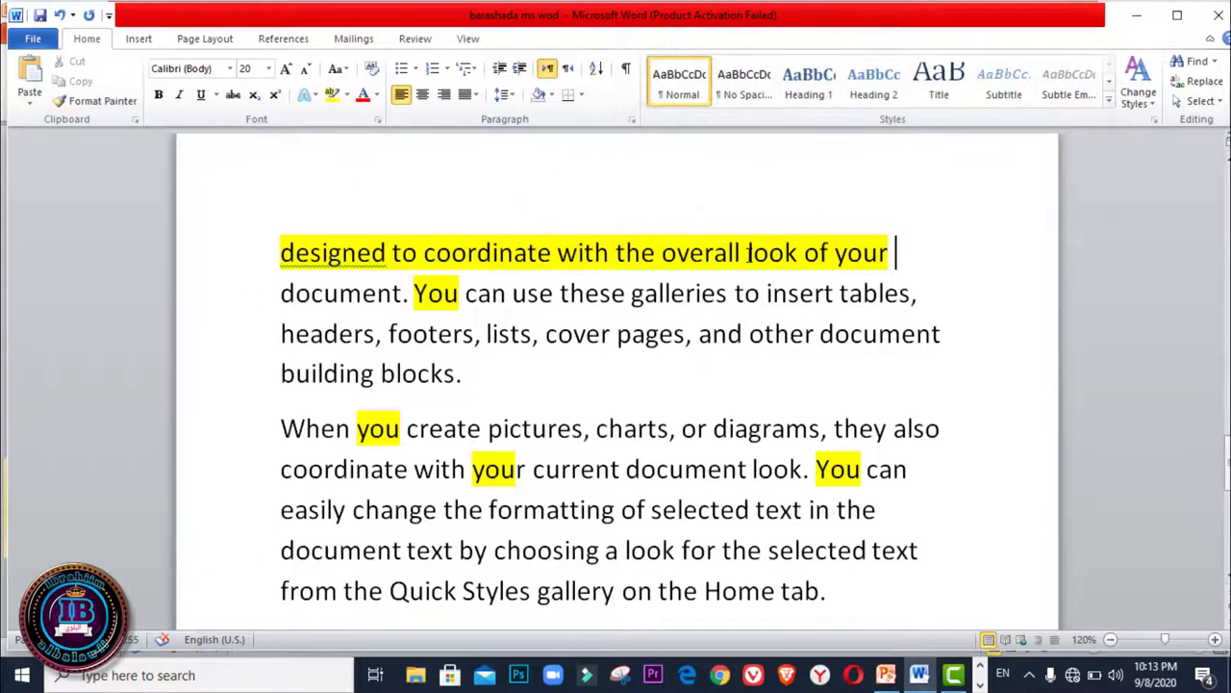
{"action": "scroll", "coordinate": [750, 253], "scroll_direction": "up", "scroll_amount": 6}
{"action": "scroll", "coordinate": [767, 253], "scroll_direction": "up", "scroll_amount": 4}
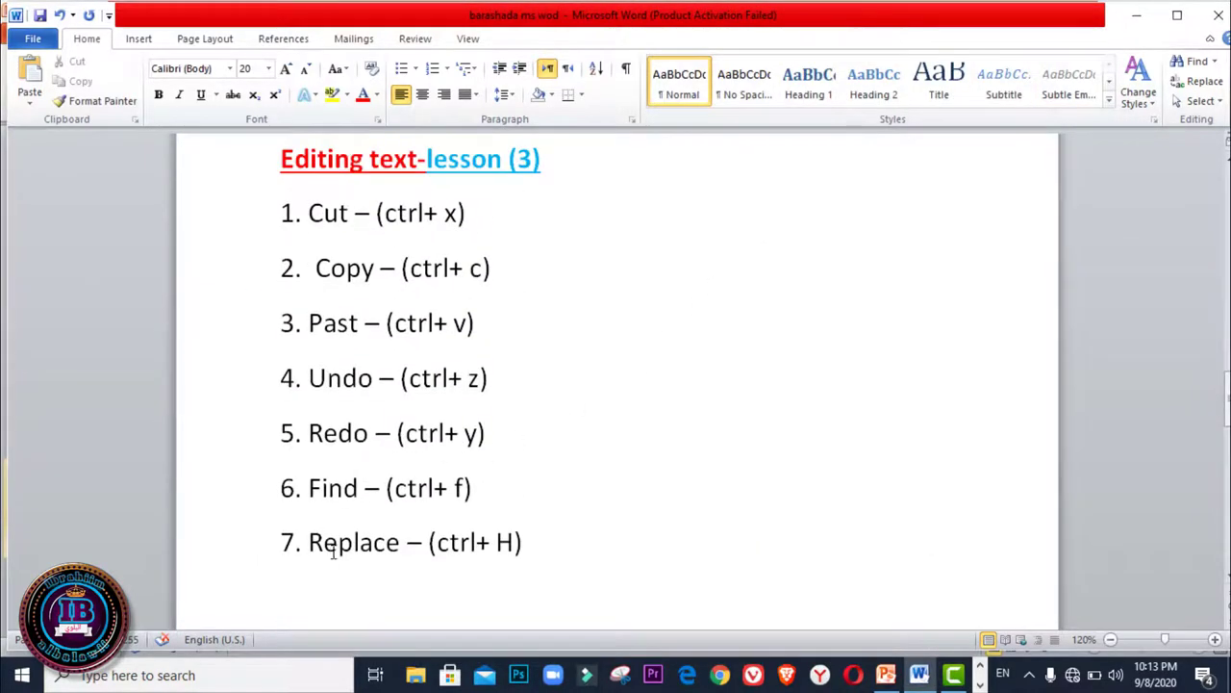
{"action": "scroll", "coordinate": [770, 434], "scroll_direction": "down", "scroll_amount": 3}
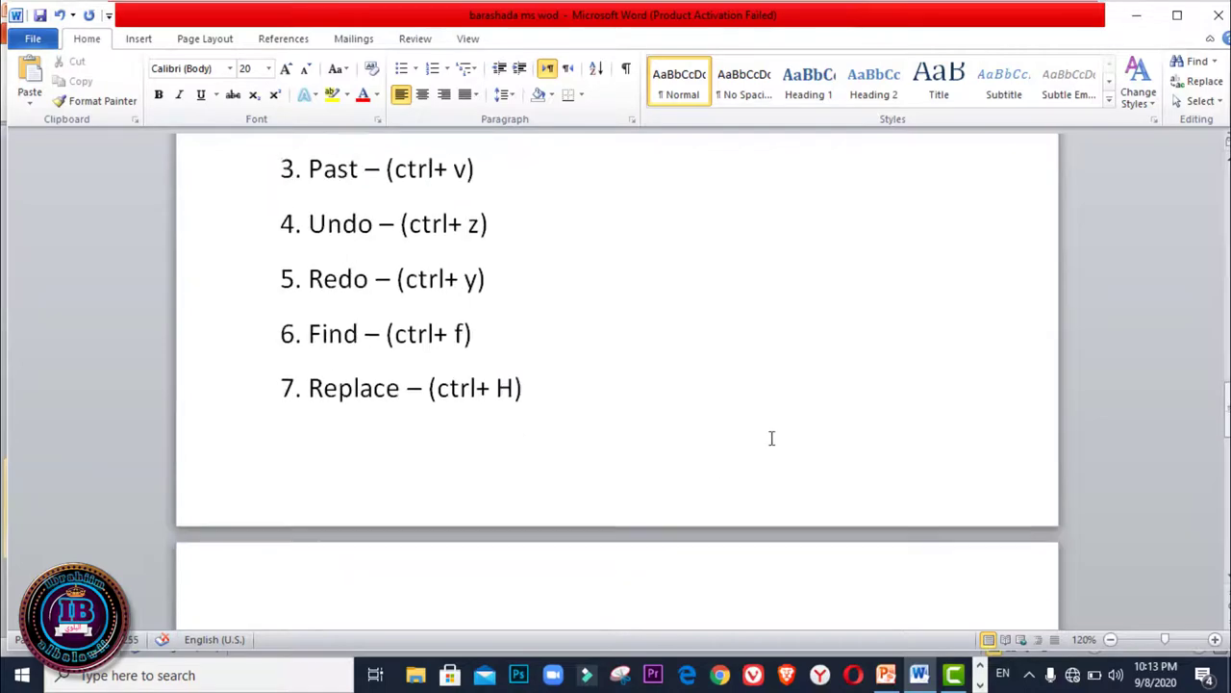
{"action": "scroll", "coordinate": [776, 421], "scroll_direction": "down", "scroll_amount": 4}
{"action": "scroll", "coordinate": [775, 421], "scroll_direction": "down", "scroll_amount": 4}
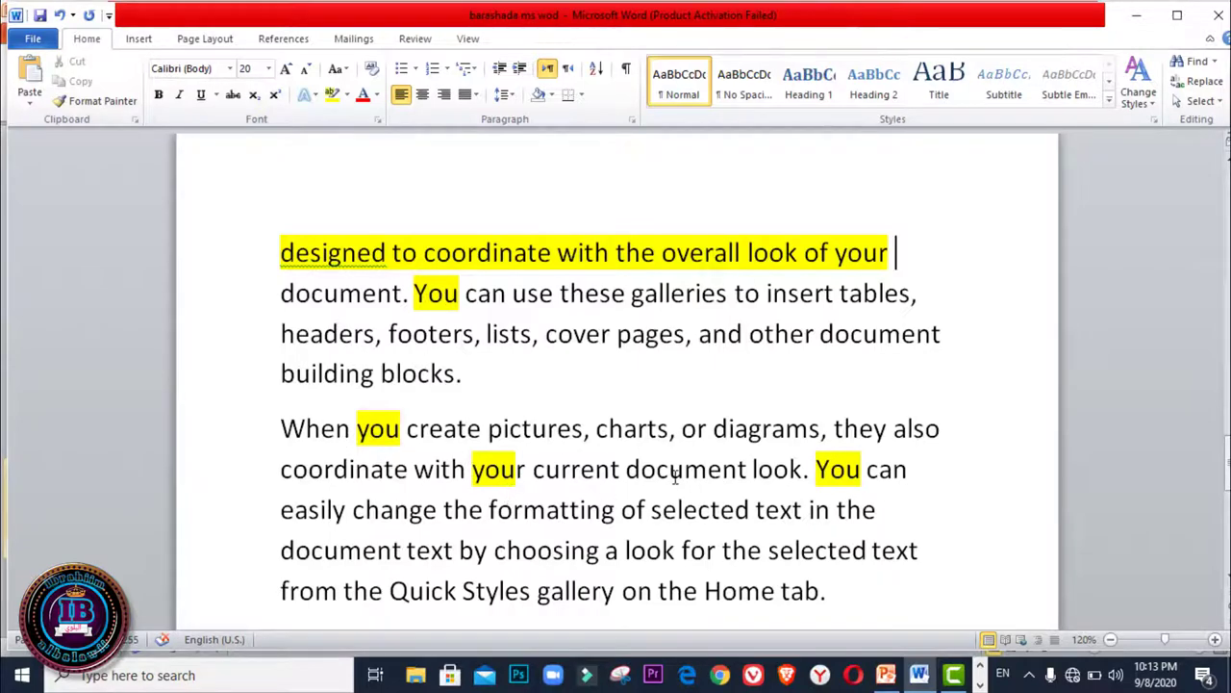
{"action": "scroll", "coordinate": [679, 476], "scroll_direction": "up", "scroll_amount": 3}
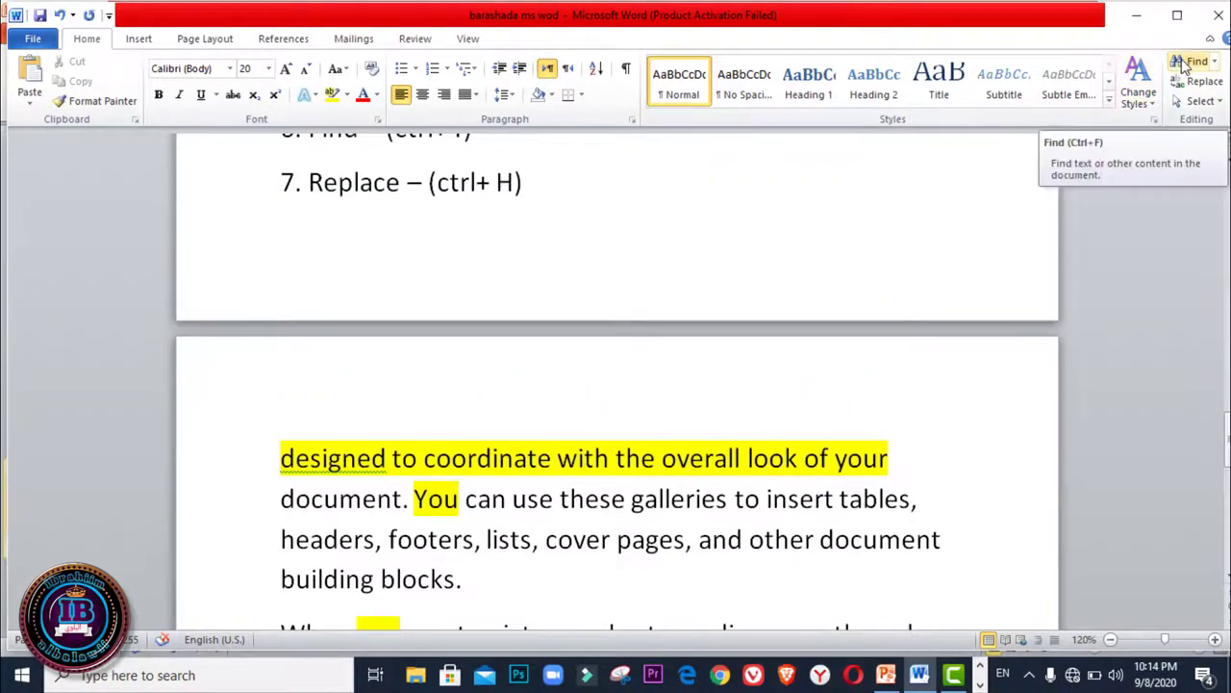
{"action": "scroll", "coordinate": [449, 384], "scroll_direction": "up", "scroll_amount": 2}
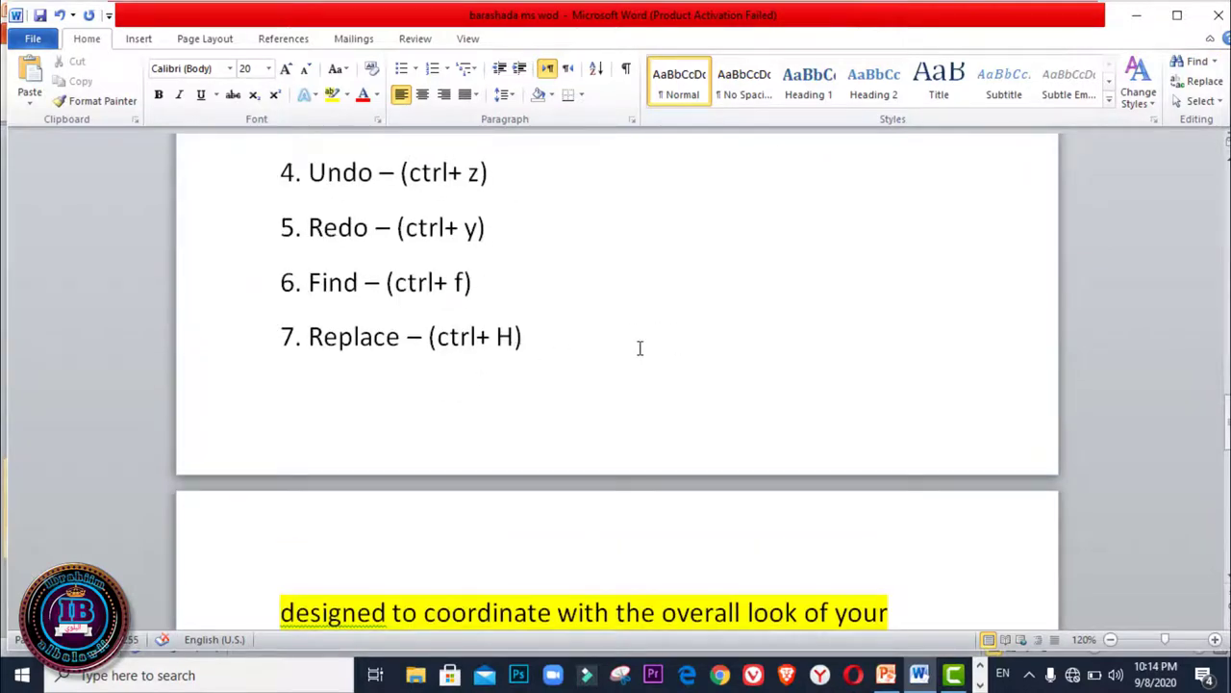
Step: Open Find and Replace with Ctrl+H and enter the surname as the replacement for 'you'
{"action": "key", "text": "ctrl+h"}
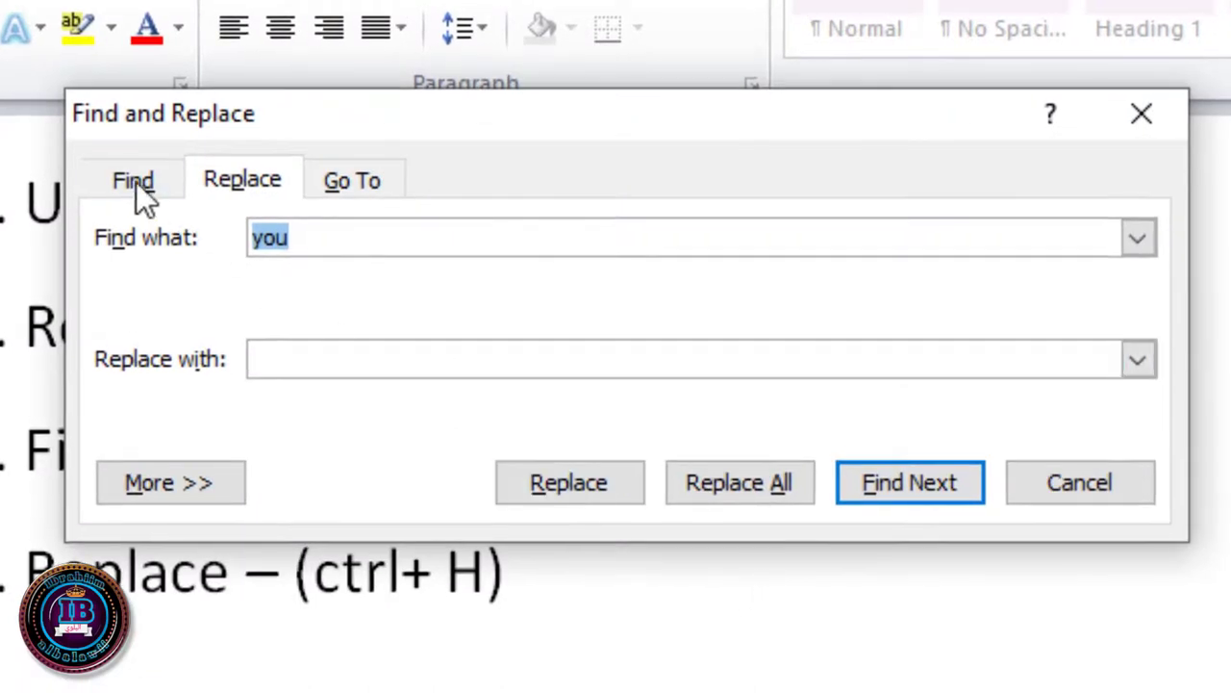
{"action": "left_click", "coordinate": [133, 183]}
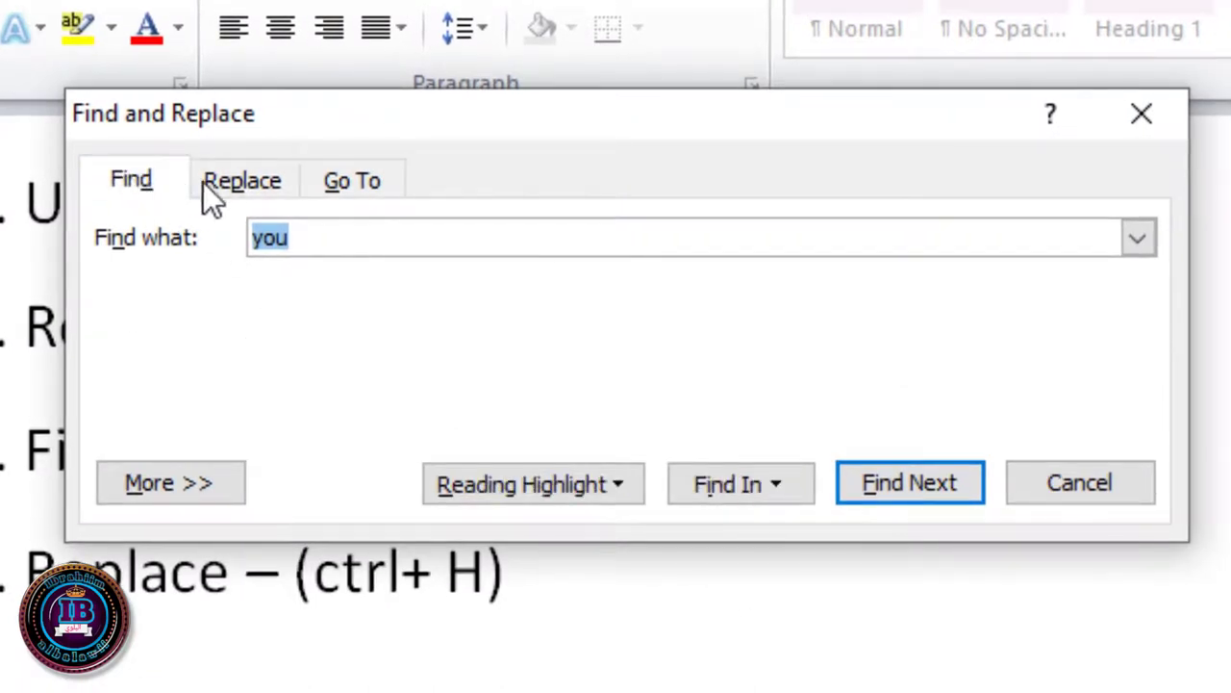
{"action": "left_click", "coordinate": [236, 186]}
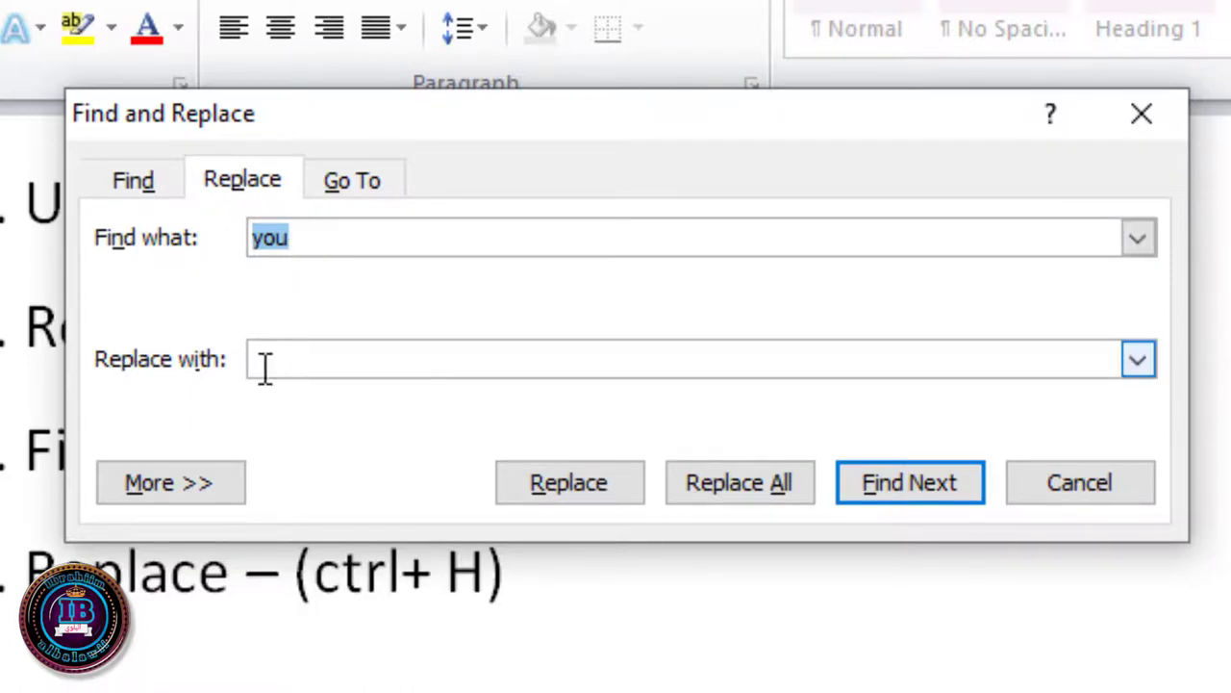
{"action": "left_click", "coordinate": [140, 178]}
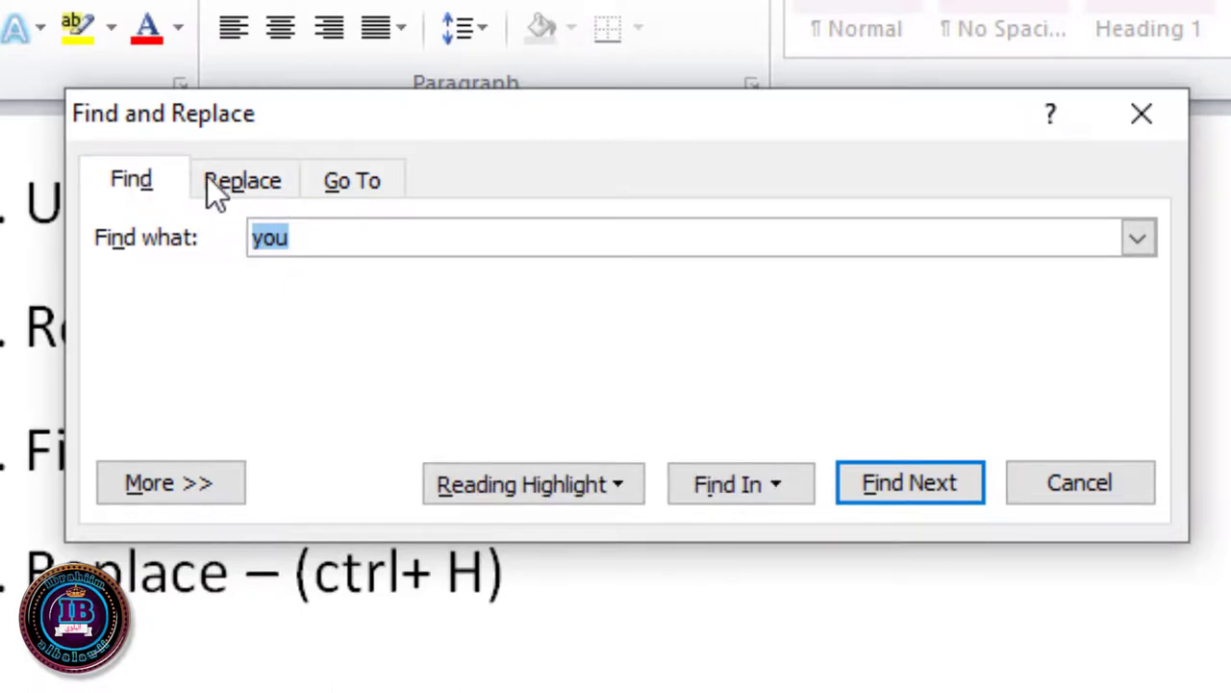
{"action": "left_click", "coordinate": [246, 183]}
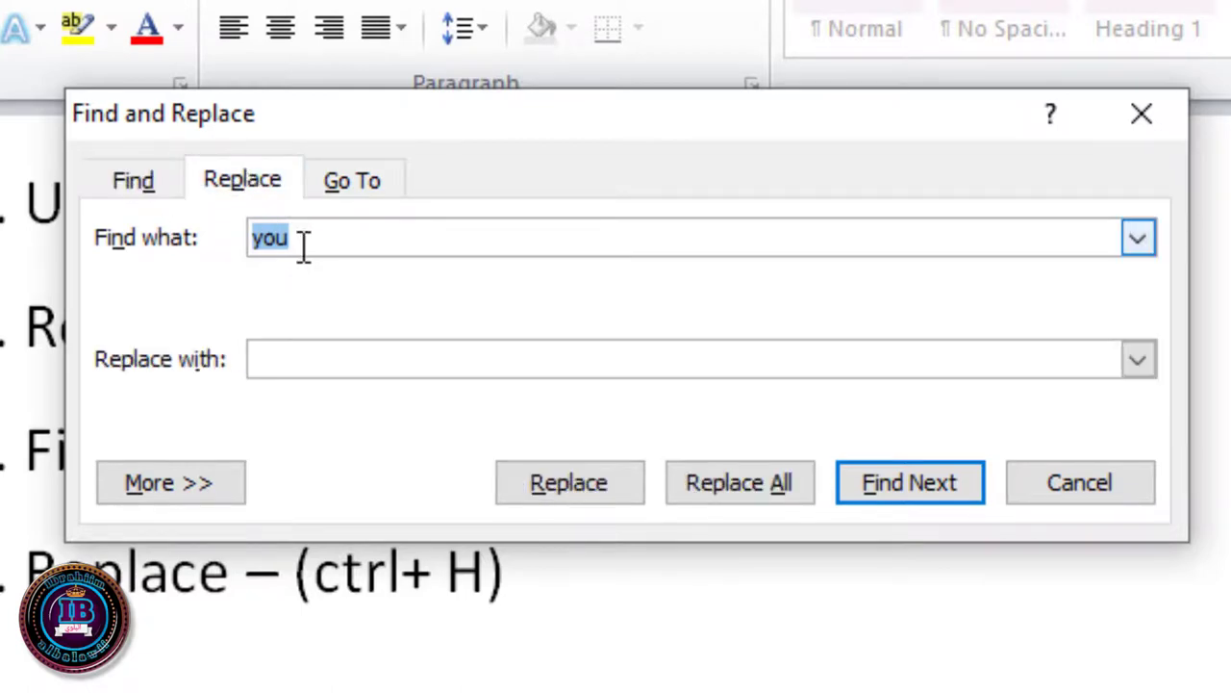
{"action": "left_click", "coordinate": [286, 356]}
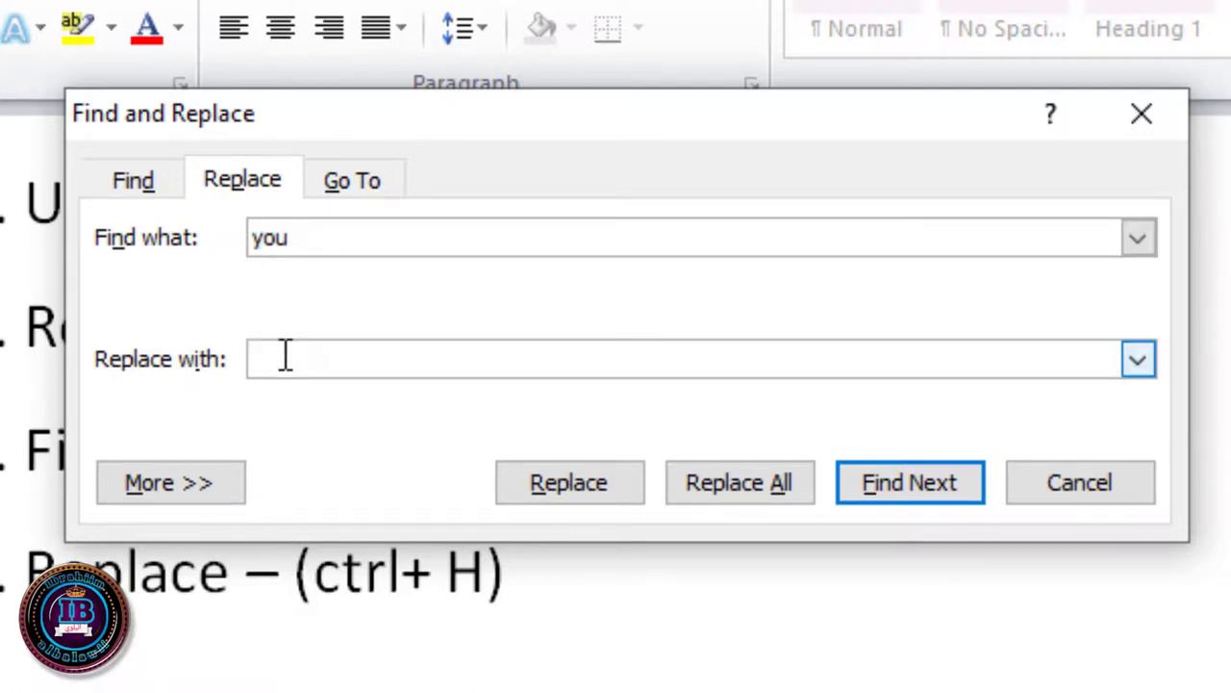
{"action": "type", "text": "al-"}
{"action": "type", "text": "bal"}
{"action": "type", "text": "a"}
{"action": "type", "text": "wii"}
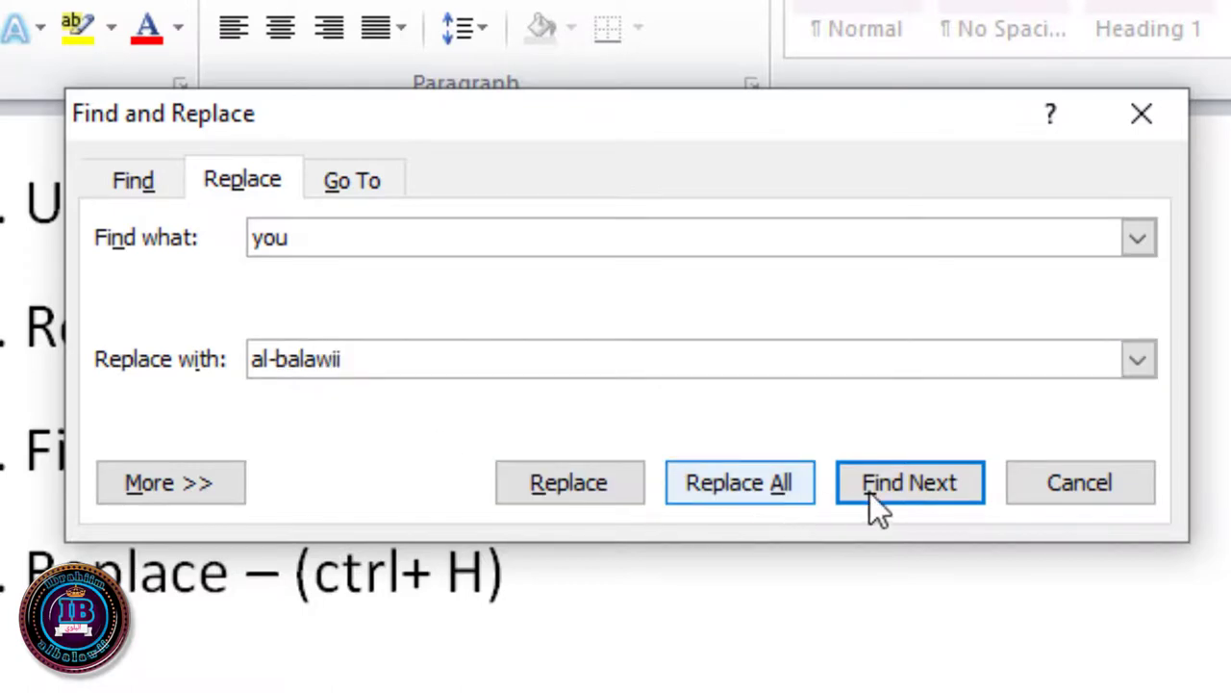
Step: Replace all six occurrences of 'you' with the surname and review the updated text
{"action": "left_click", "coordinate": [714, 480]}
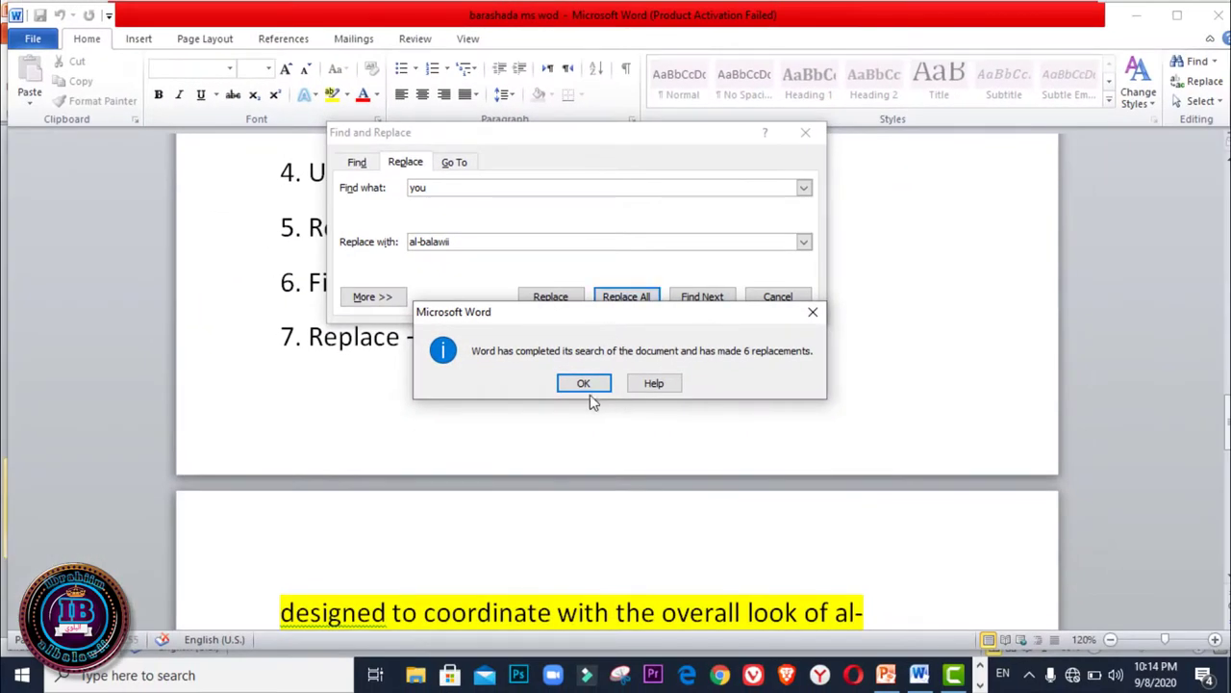
{"action": "left_click", "coordinate": [583, 383]}
{"action": "scroll", "coordinate": [596, 395], "scroll_direction": "down", "scroll_amount": 3}
{"action": "scroll", "coordinate": [651, 419], "scroll_direction": "down", "scroll_amount": 2}
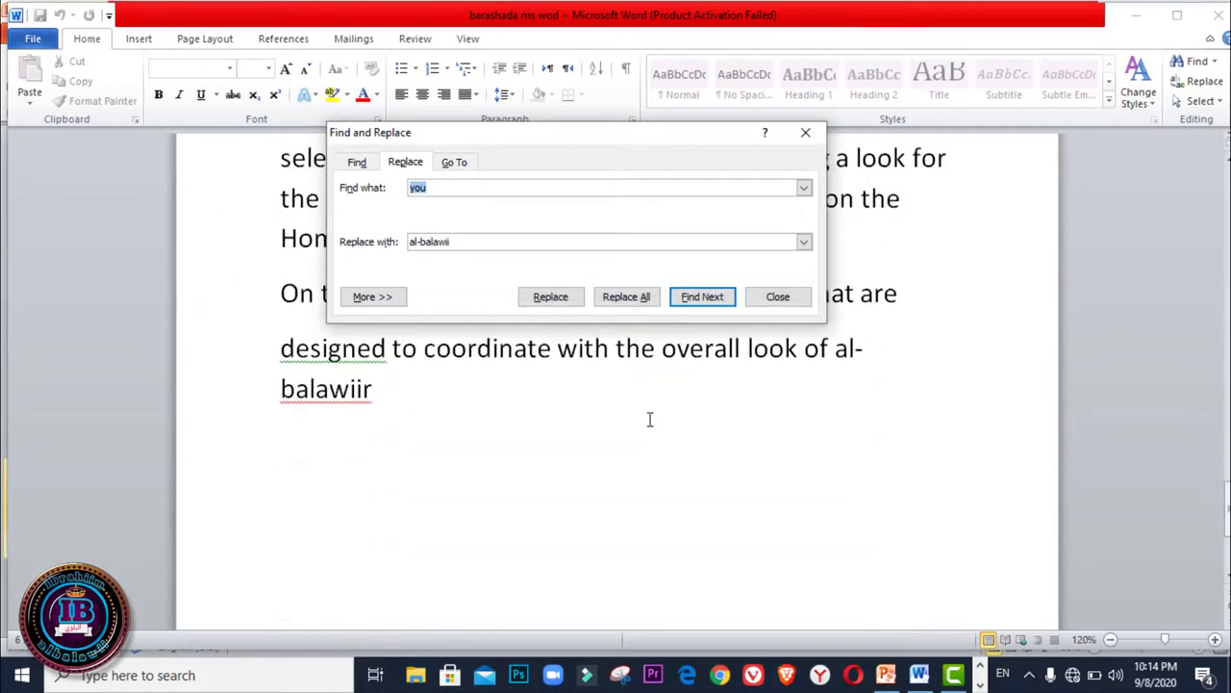
{"action": "scroll", "coordinate": [651, 419], "scroll_direction": "up", "scroll_amount": 2}
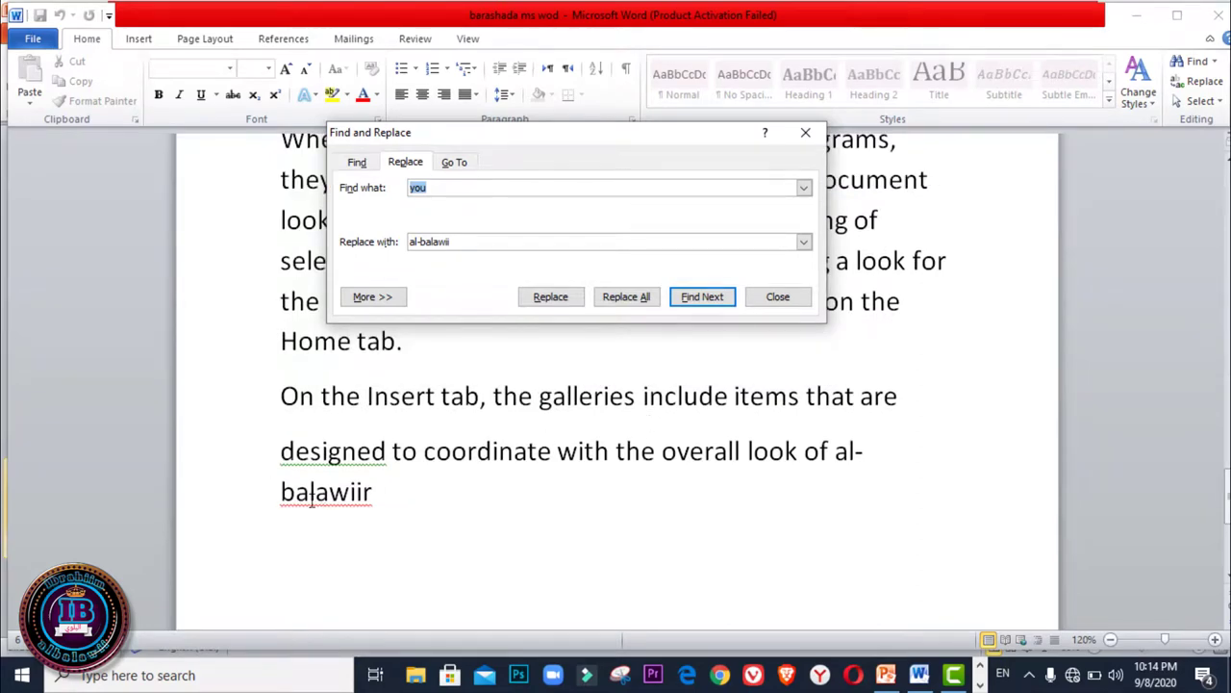
{"action": "scroll", "coordinate": [859, 459], "scroll_direction": "up", "scroll_amount": 1}
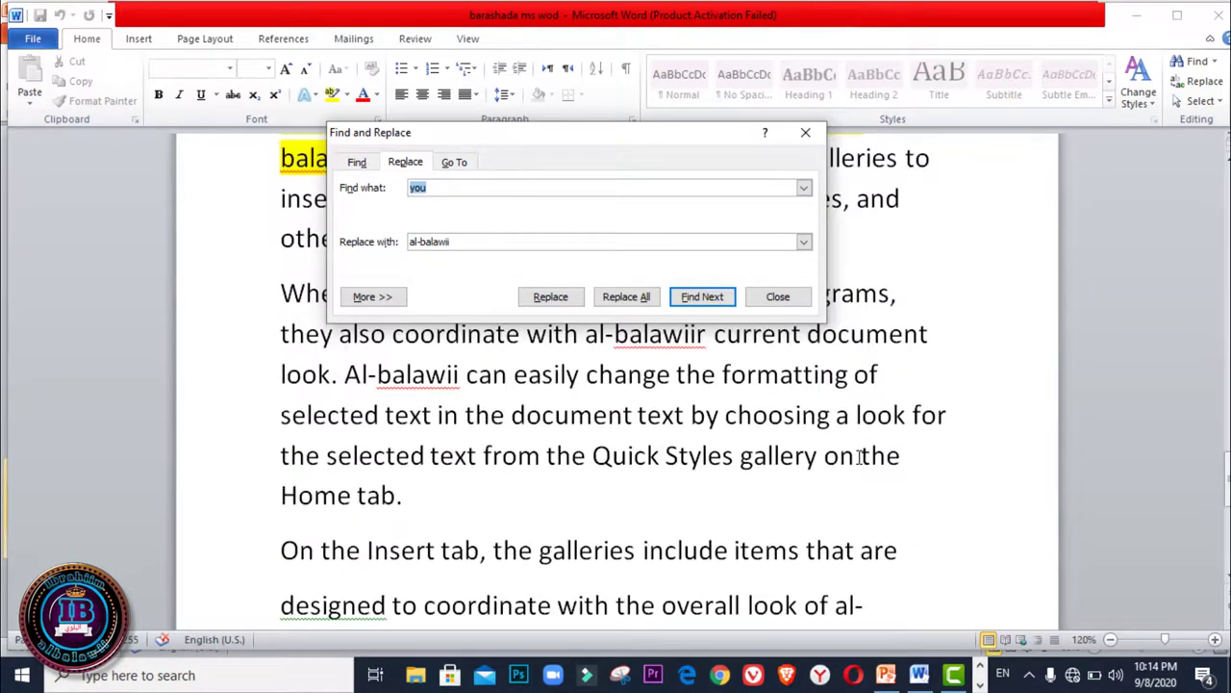
{"action": "scroll", "coordinate": [859, 459], "scroll_direction": "up", "scroll_amount": 1}
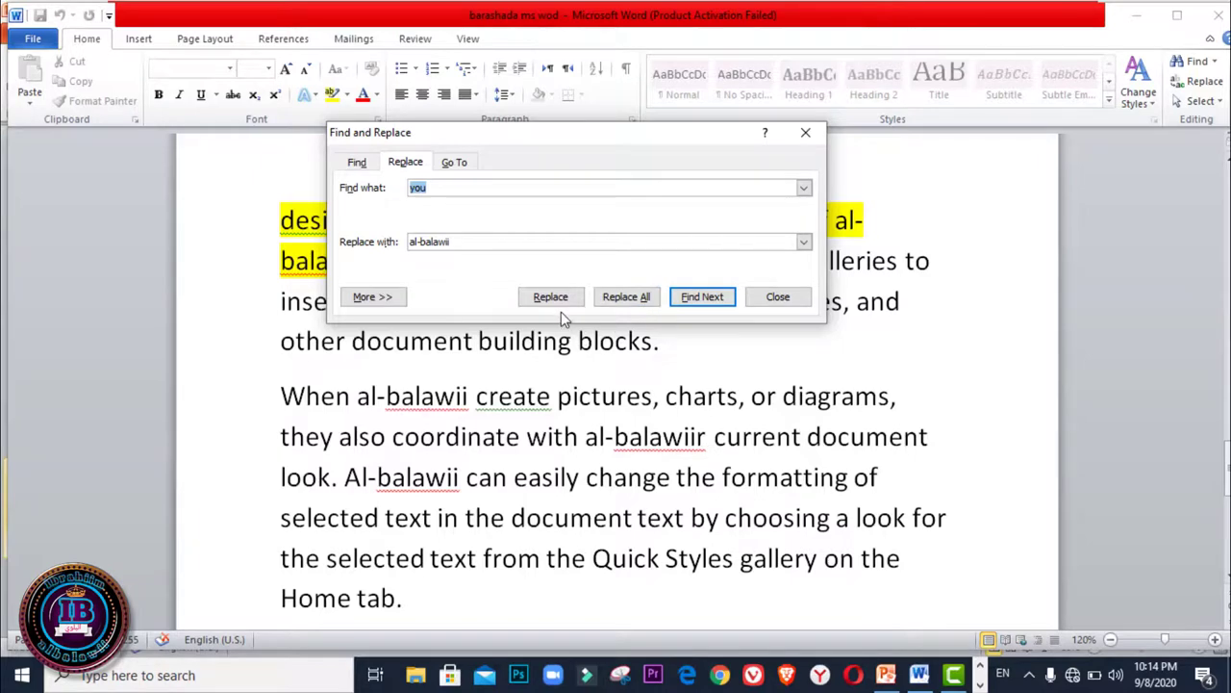
Step: Close the Find and Replace window and return to the top of the document
{"action": "left_click", "coordinate": [806, 131]}
{"action": "scroll", "coordinate": [745, 308], "scroll_direction": "up", "scroll_amount": 3}
{"action": "scroll", "coordinate": [745, 303], "scroll_direction": "up", "scroll_amount": 3}
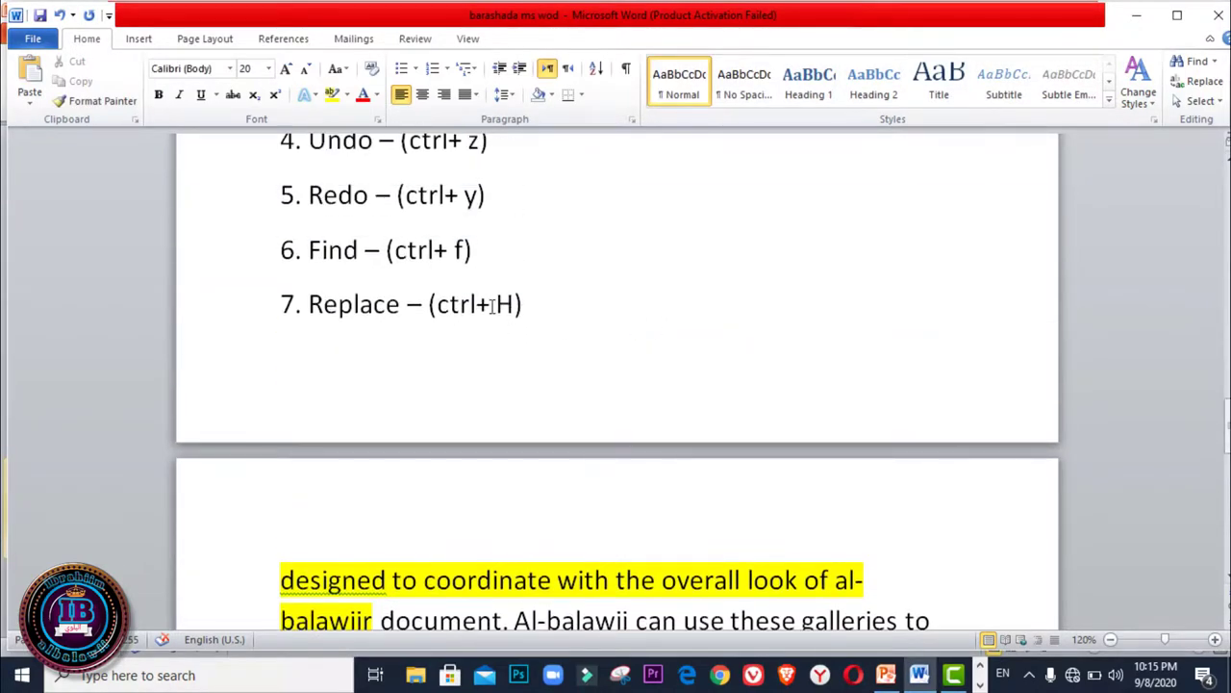
Step: Confirm the Navigation pane search finds no matches for 'you', then go to Advanced Find
{"action": "left_click", "coordinate": [1193, 61]}
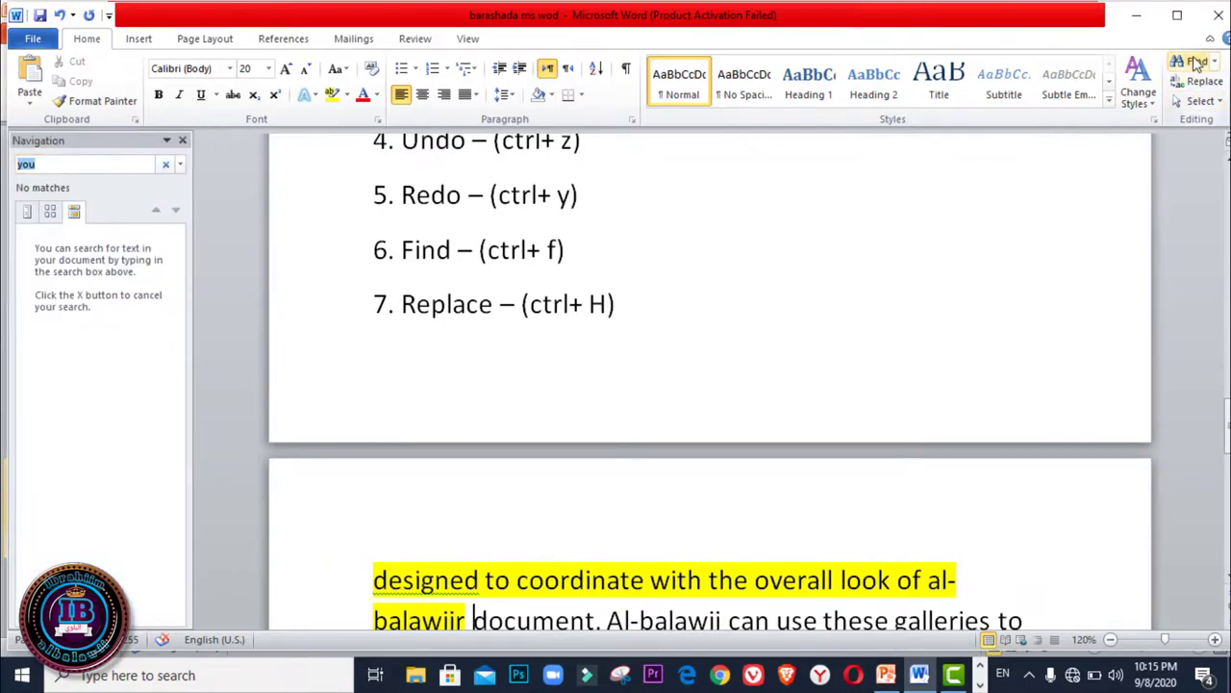
{"action": "left_click", "coordinate": [1215, 61]}
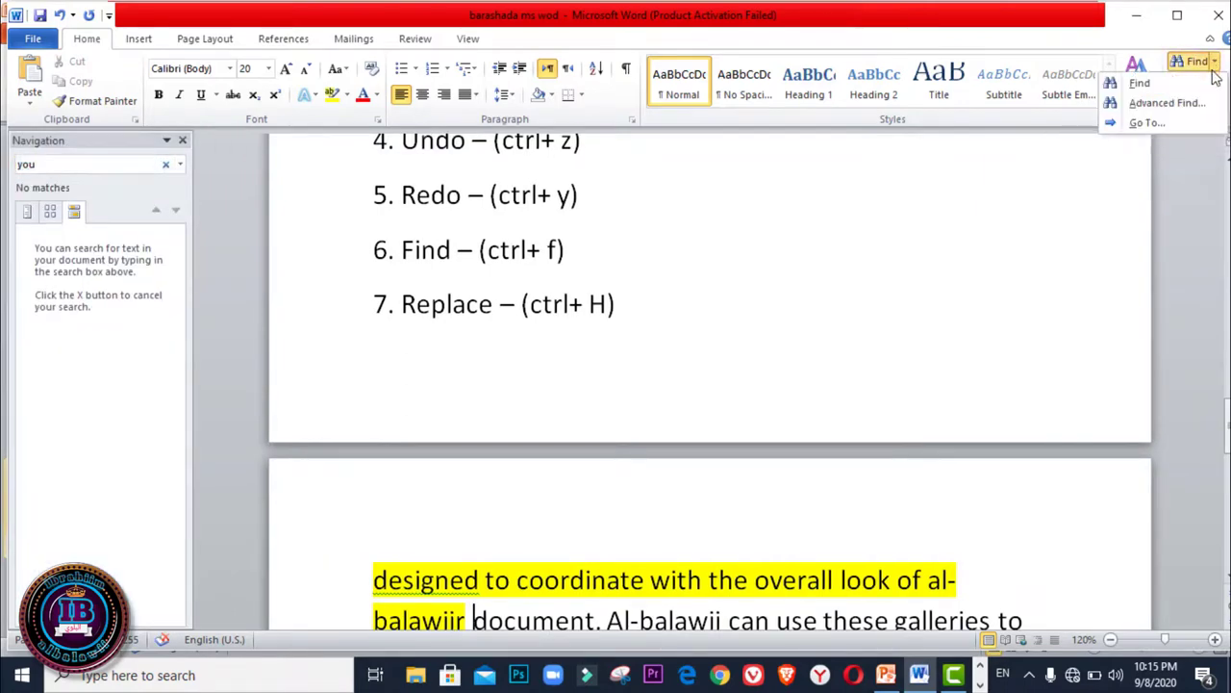
{"action": "left_click", "coordinate": [1151, 102]}
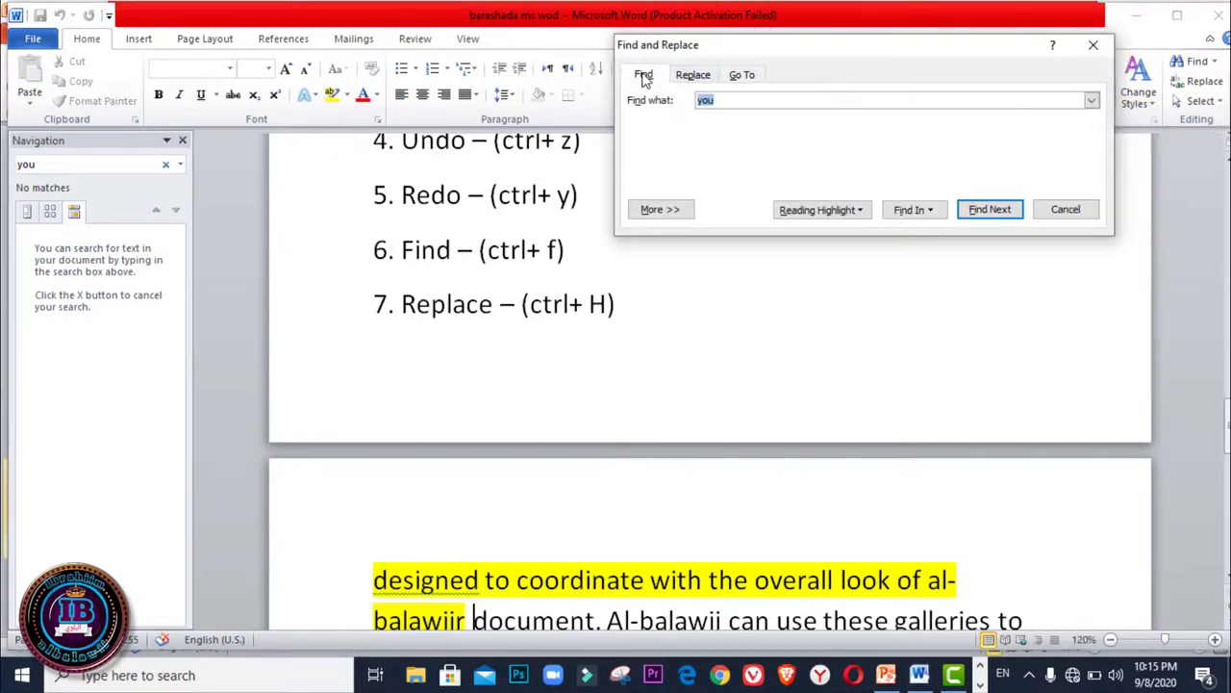
Step: Review the Replace and Go To tabs, then close the Find and Replace dialog
{"action": "left_click", "coordinate": [705, 80]}
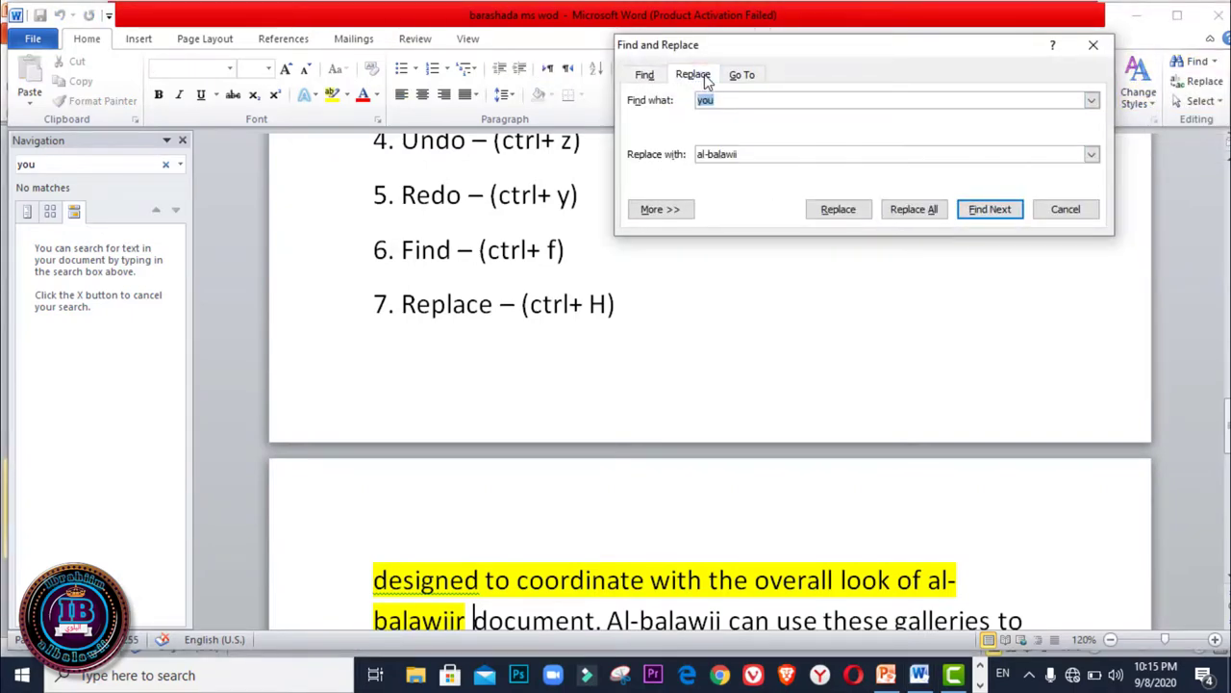
{"action": "left_click", "coordinate": [742, 75]}
{"action": "left_click", "coordinate": [1095, 44]}
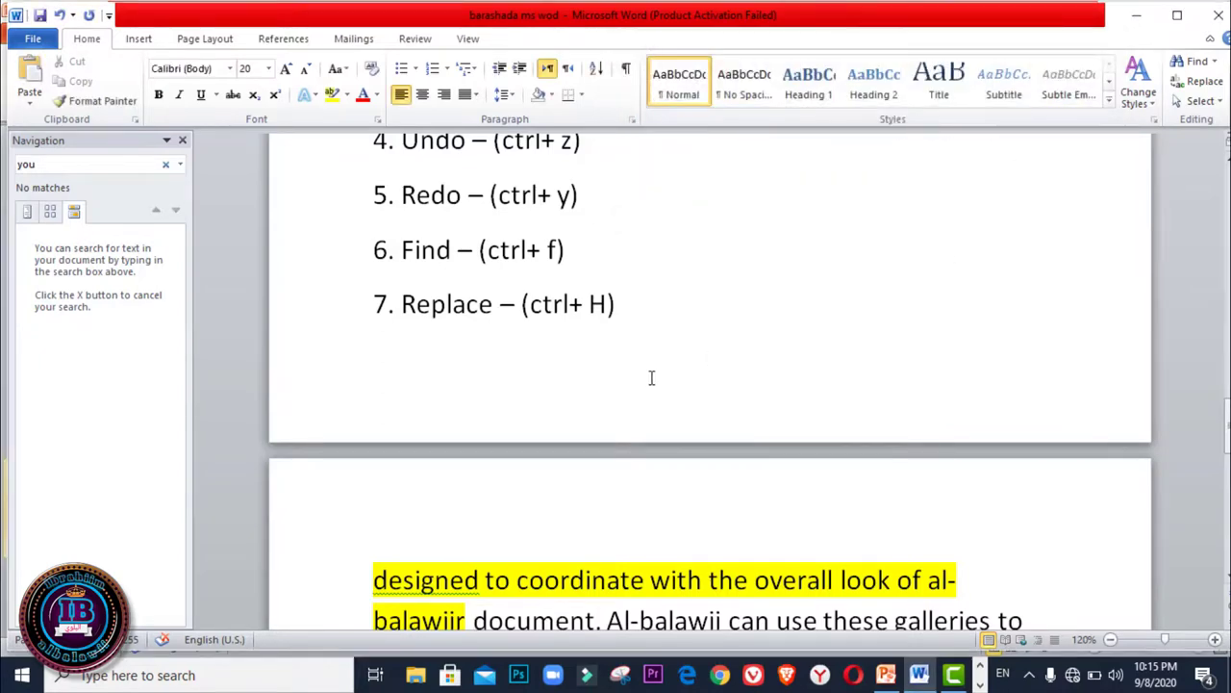
{"action": "scroll", "coordinate": [651, 377], "scroll_direction": "up", "scroll_amount": 4}
{"action": "scroll", "coordinate": [651, 377], "scroll_direction": "up", "scroll_amount": 3}
{"action": "scroll", "coordinate": [650, 375], "scroll_direction": "down", "scroll_amount": 5}
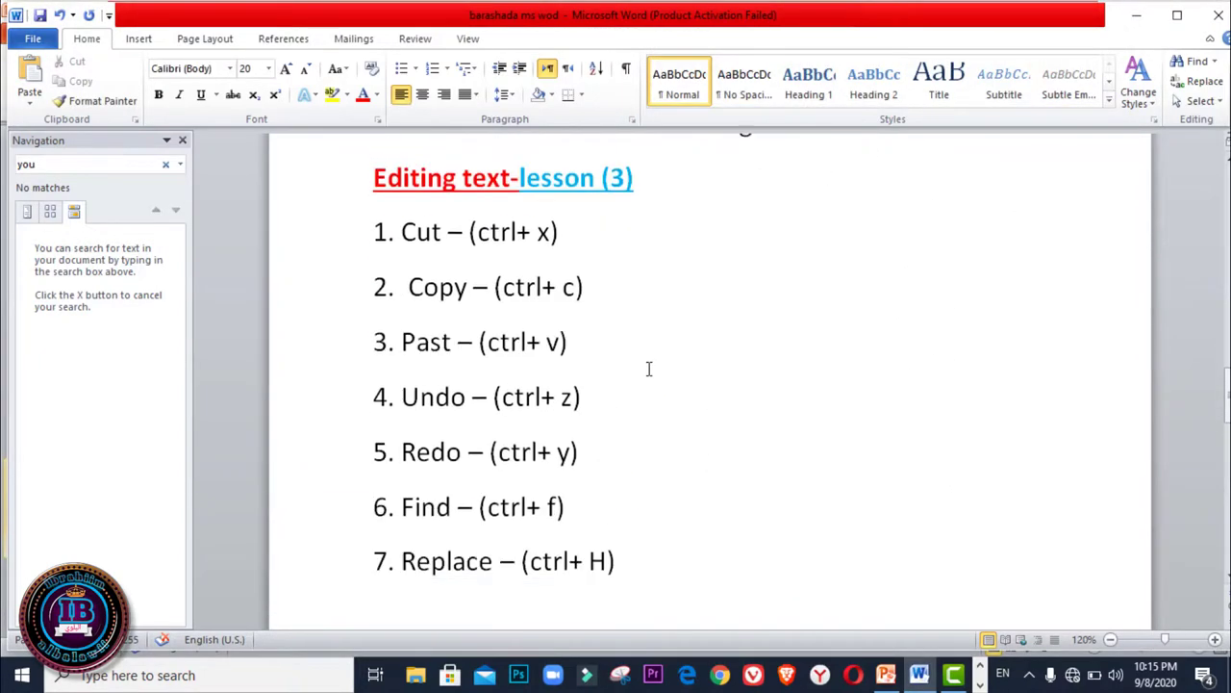
{"action": "scroll", "coordinate": [648, 368], "scroll_direction": "down", "scroll_amount": 4}
{"action": "scroll", "coordinate": [649, 369], "scroll_direction": "up", "scroll_amount": 3}
{"action": "scroll", "coordinate": [650, 367], "scroll_direction": "up", "scroll_amount": 1}
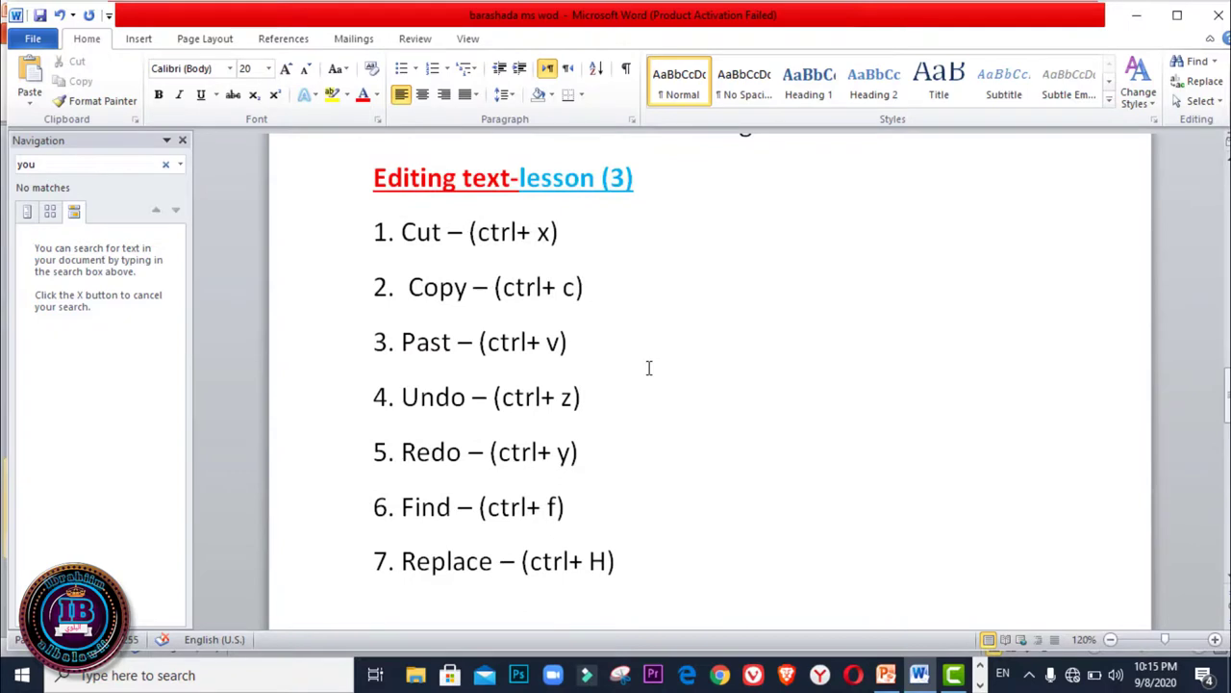